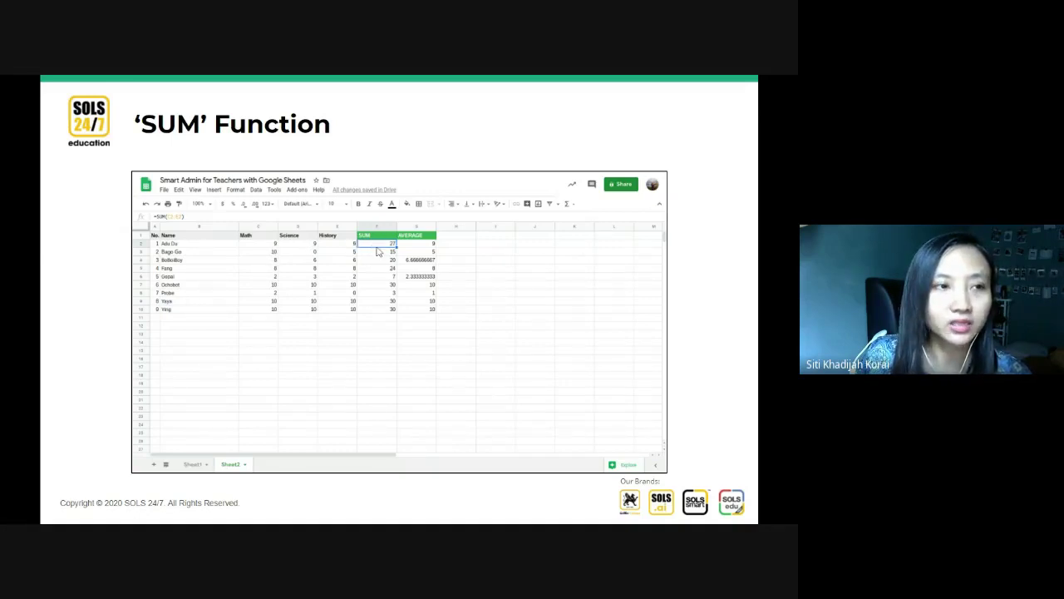
Step: Advance to the AVERAGE function slide, end the slideshow and switch to Sheet2 of the Part 1 spreadsheet in Google Sheets
key(Right)
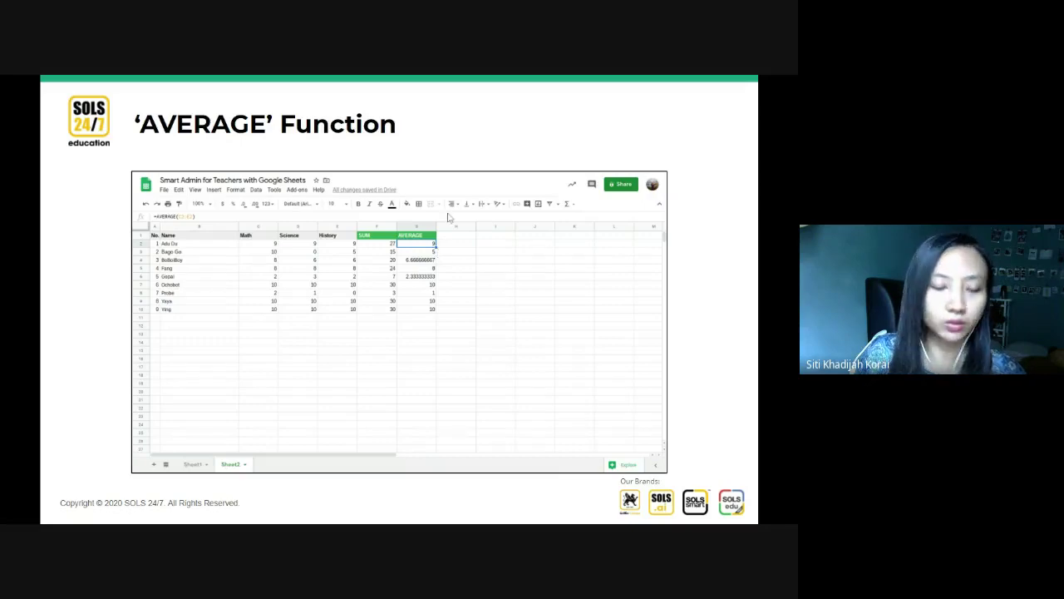
key(Escape)
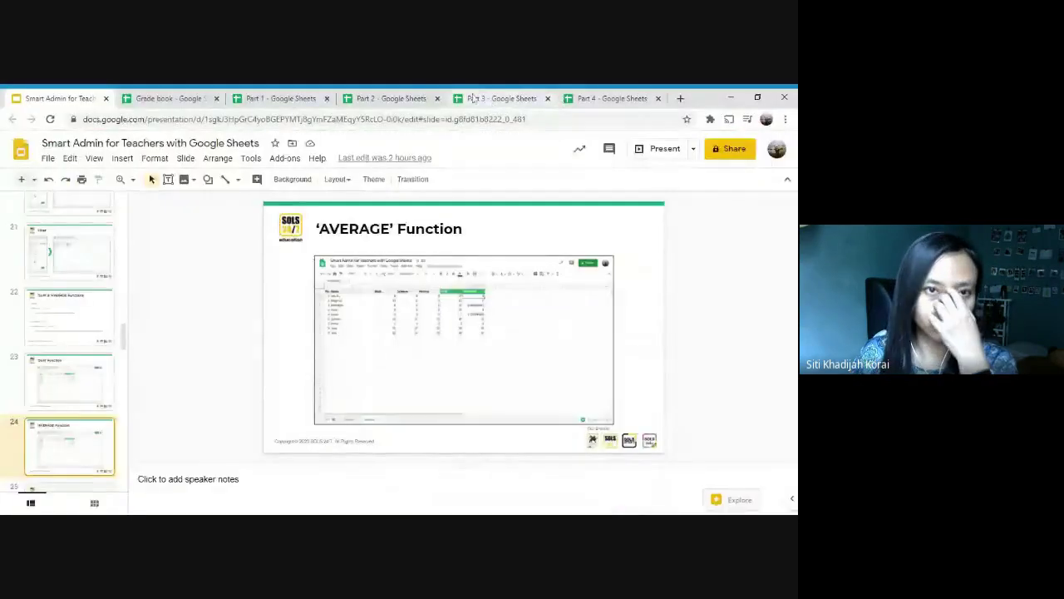
click(410, 97)
click(269, 99)
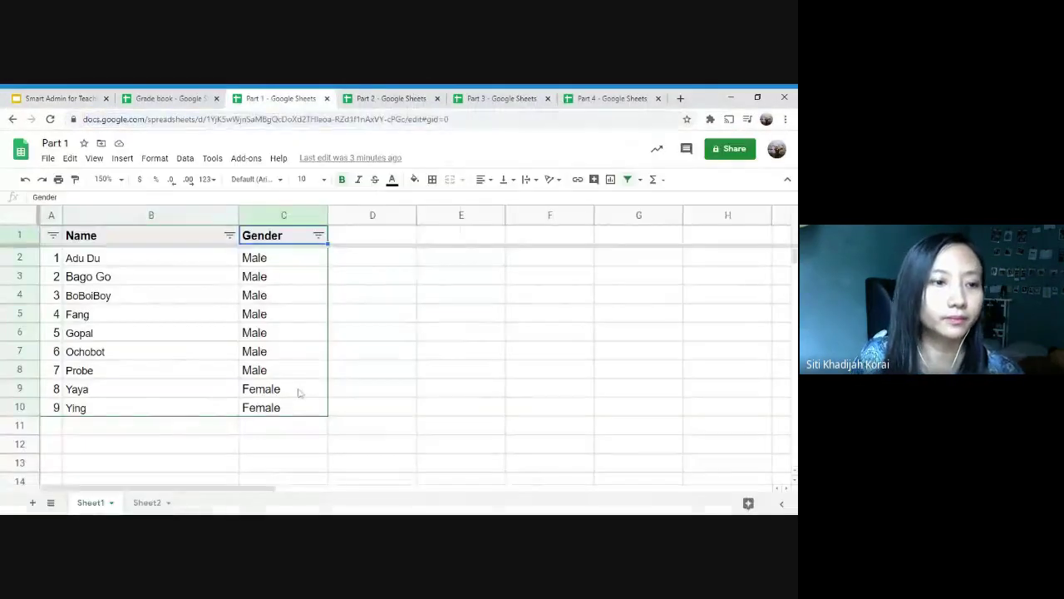
click(148, 503)
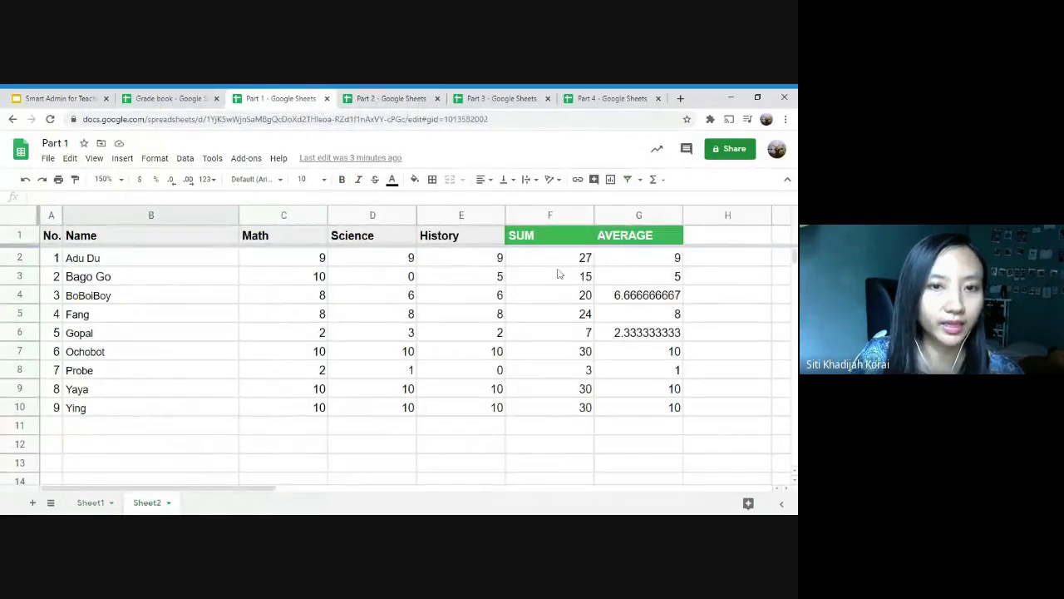
Step: Clear the existing results under the SUM and AVERAGE headers in F2:G10
drag(574, 262, 667, 405)
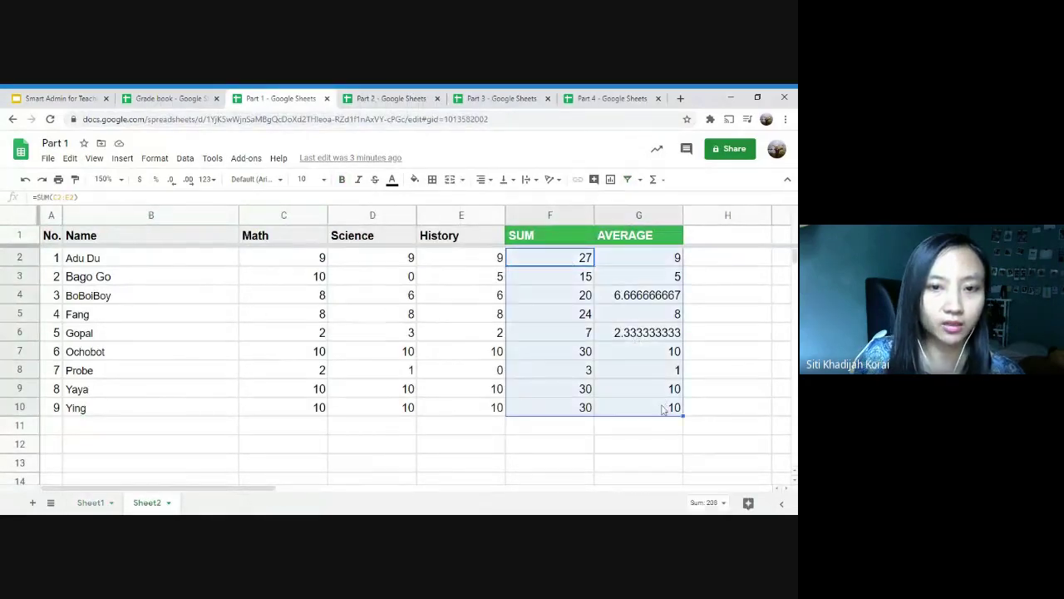
key(Delete)
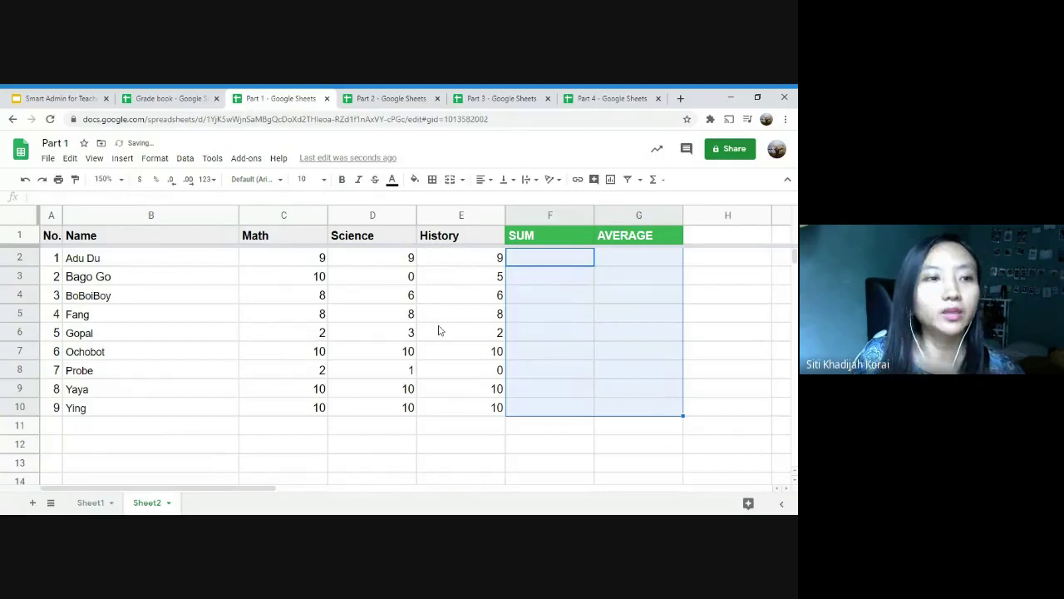
click(457, 313)
Step: Enter the formula =SUM(C2:E2) in F2 to total the first student's Math, Science and History marks
drag(291, 257, 463, 263)
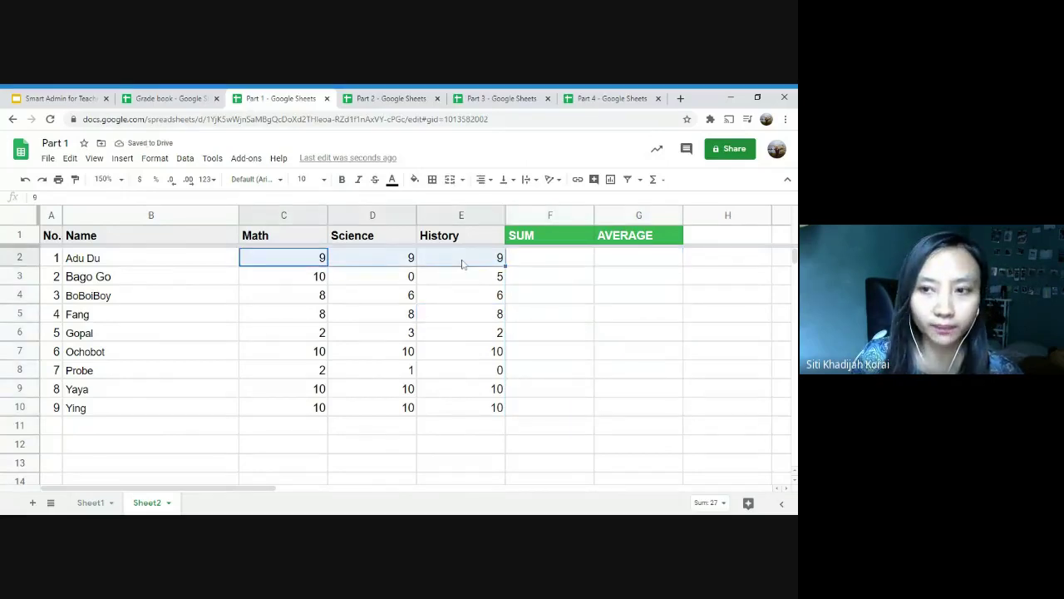
drag(321, 280, 453, 296)
click(536, 256)
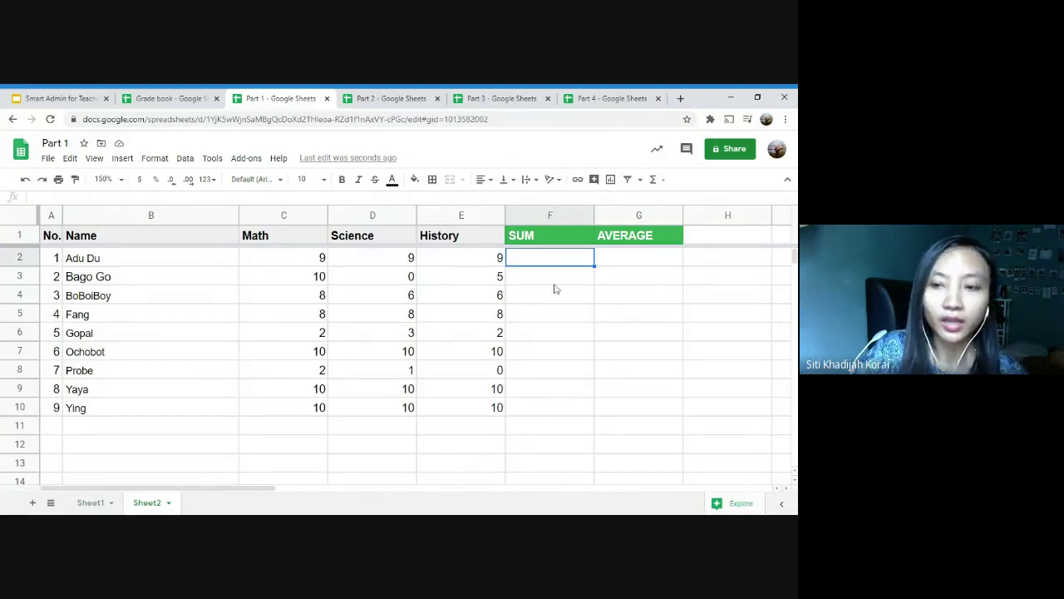
text(=)
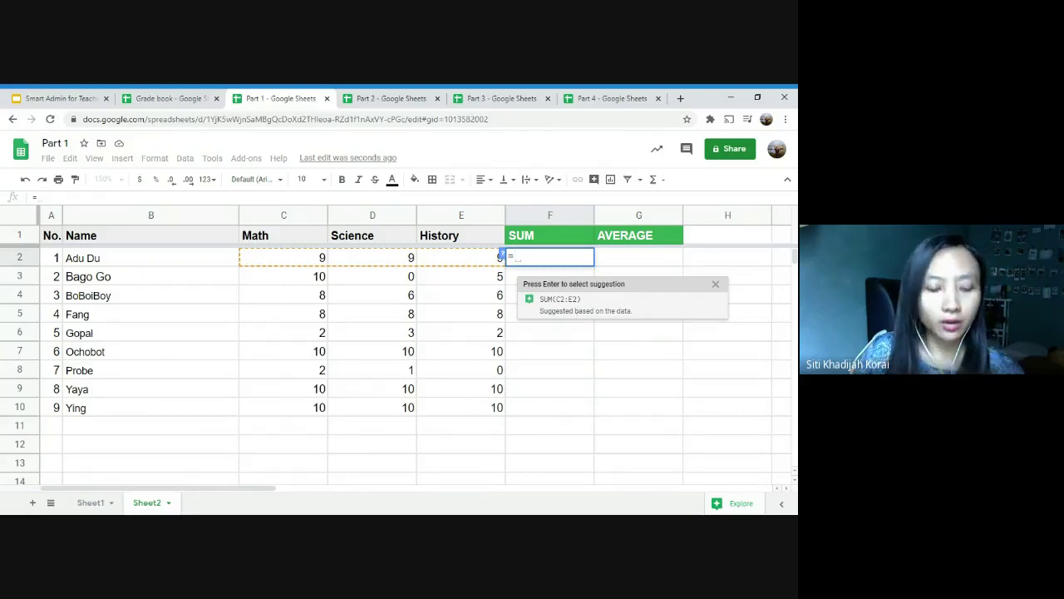
text(SUM)
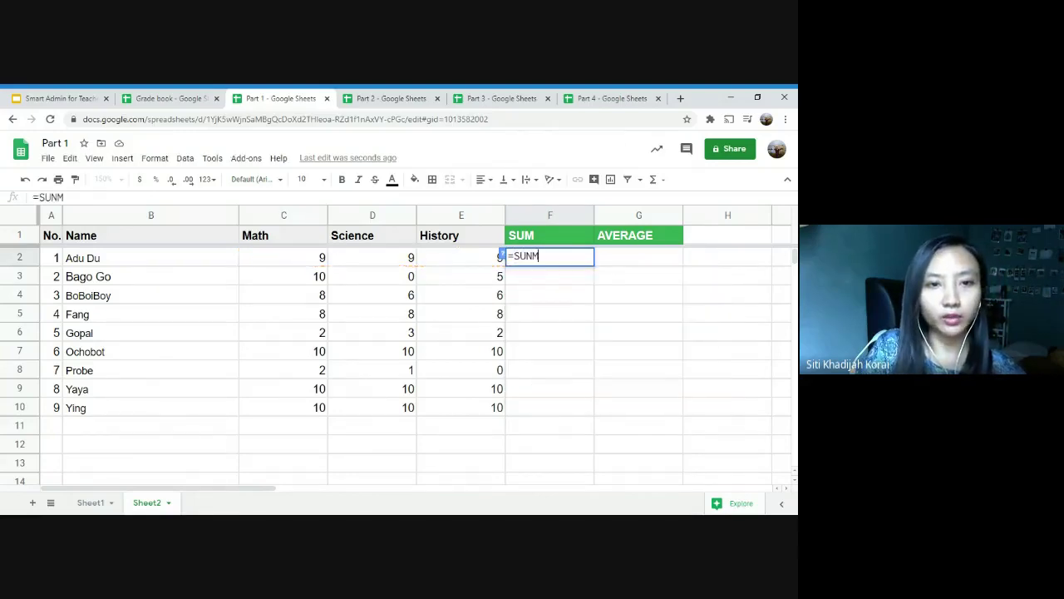
key(BackSpace)
text(M)
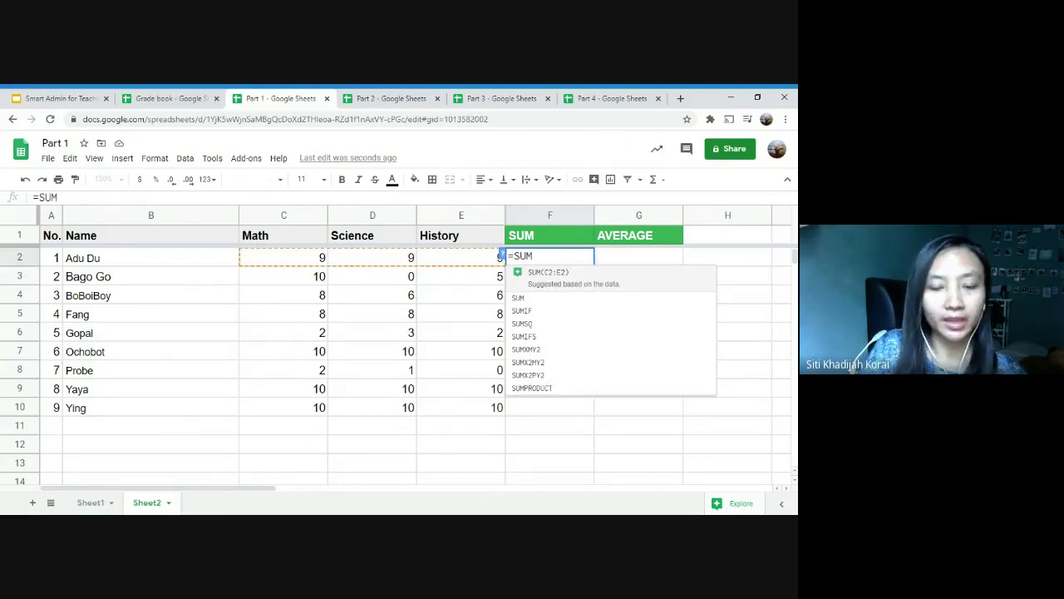
text(()
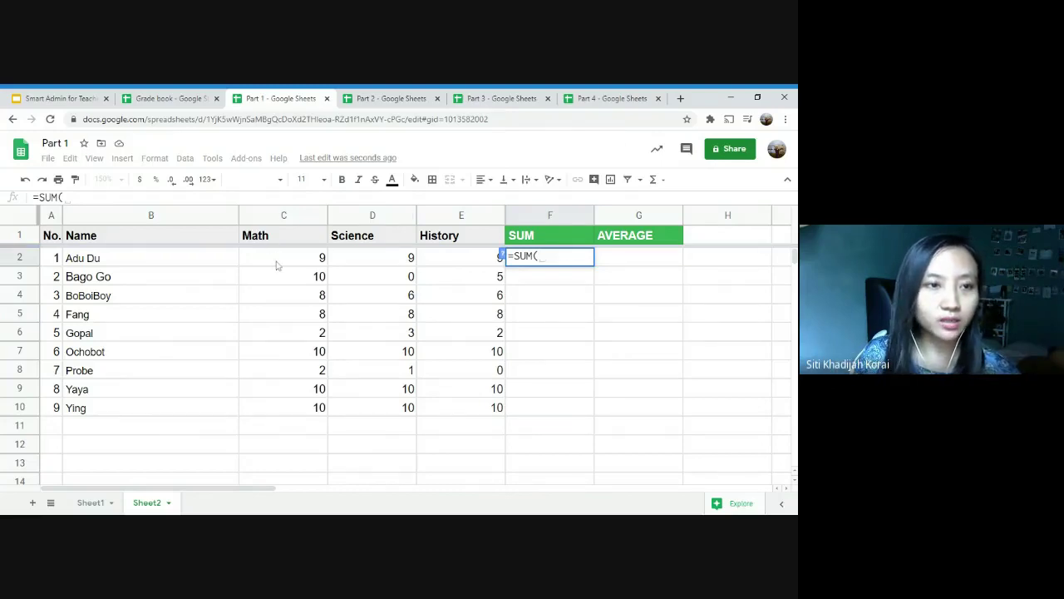
text(C2)
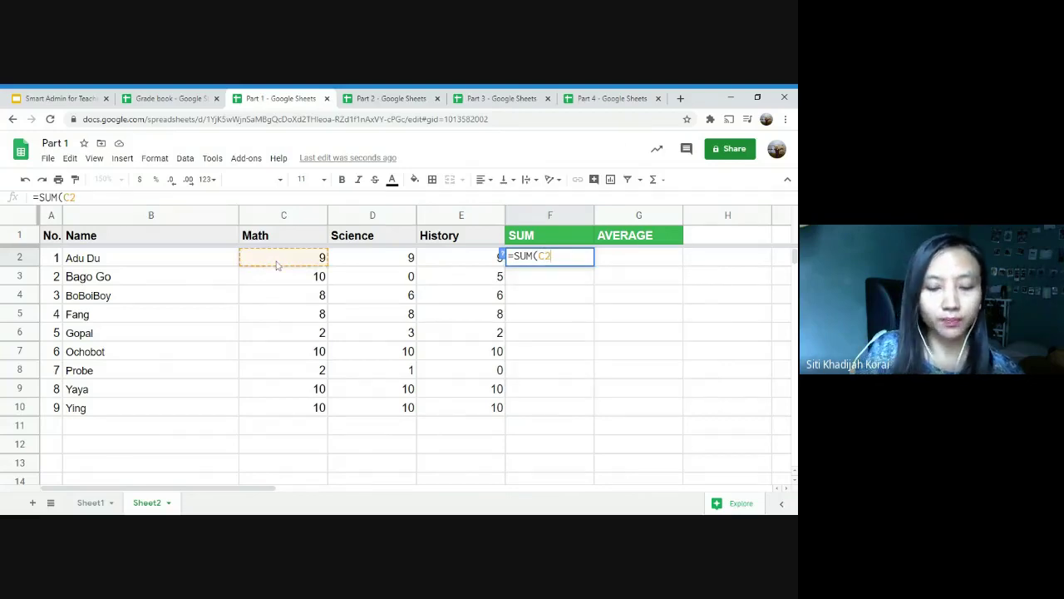
text(:)
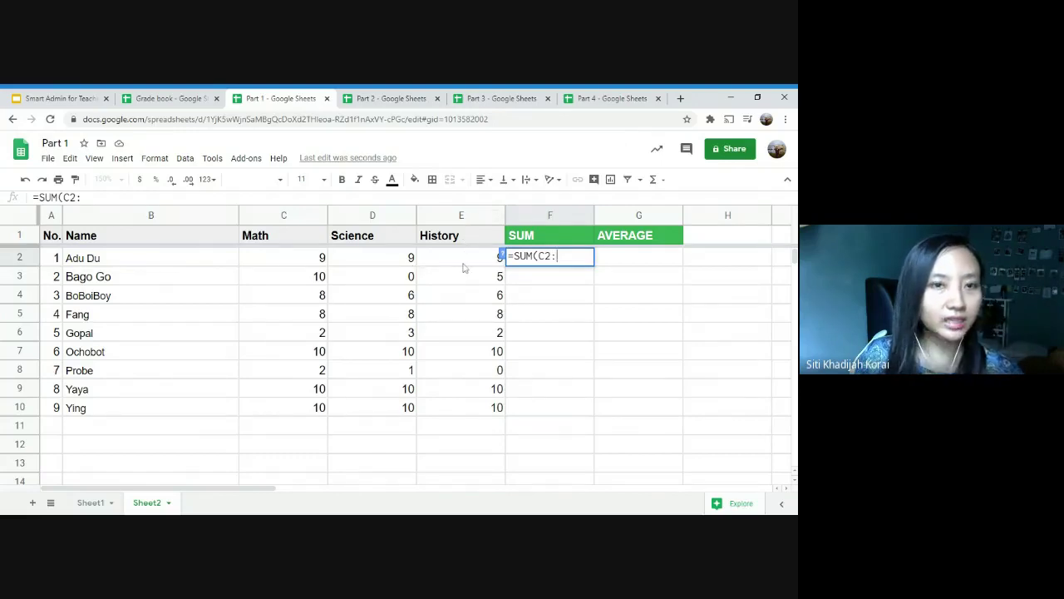
text(E2)
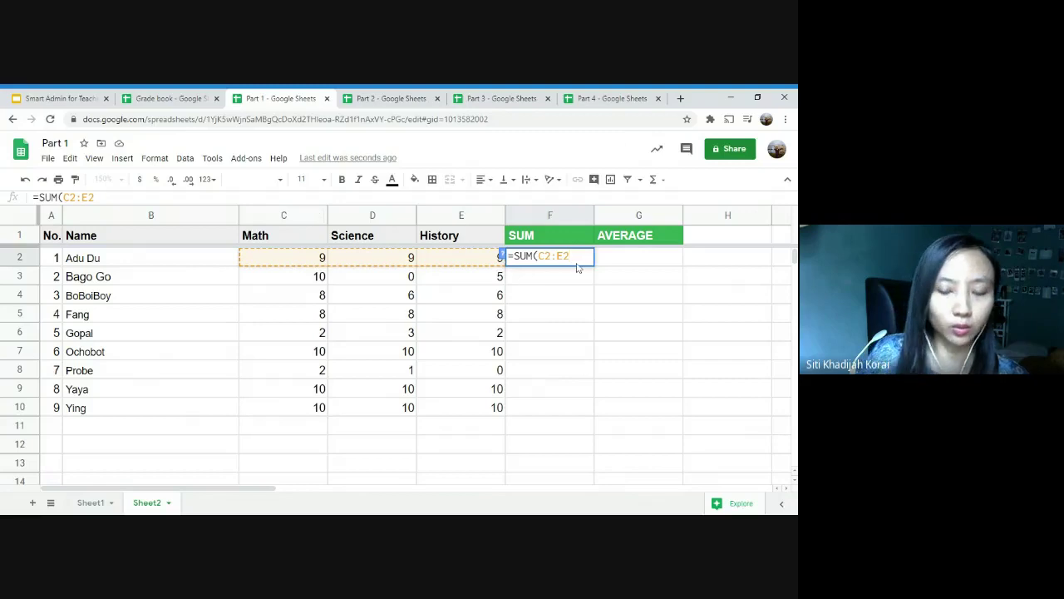
text())
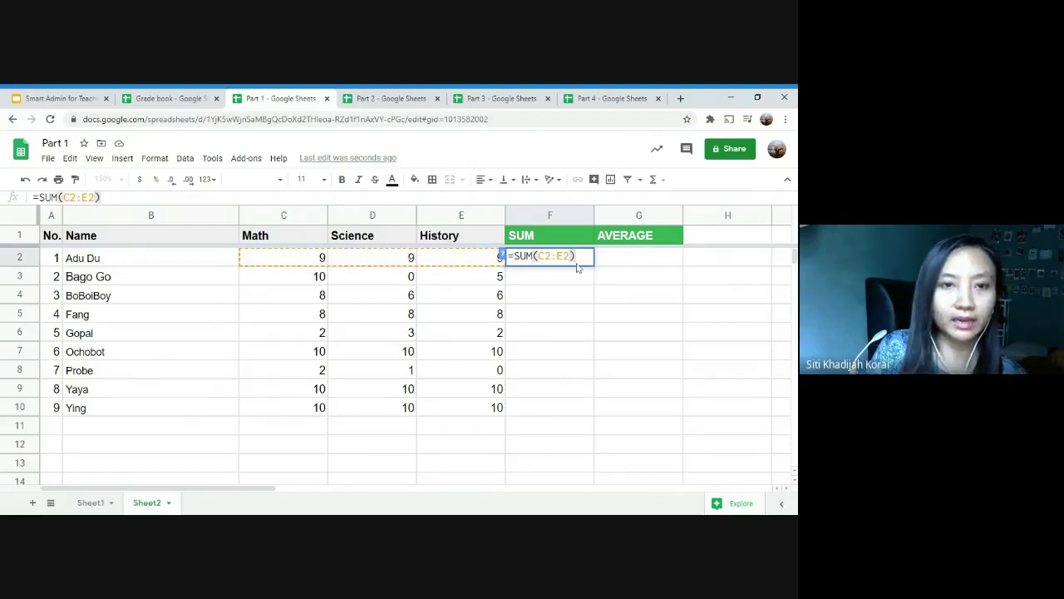
key(Return)
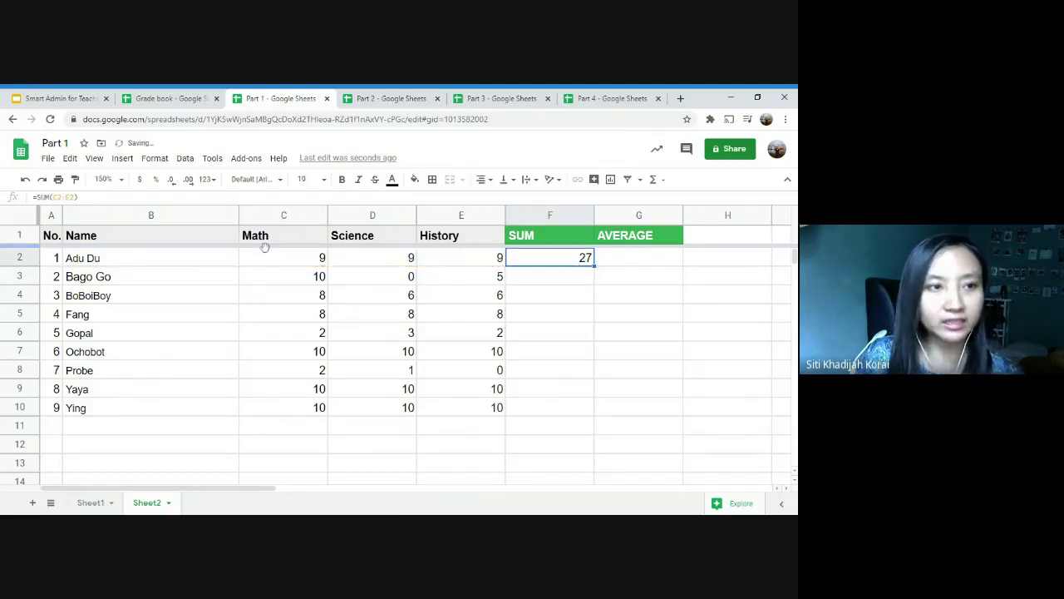
Step: Insert the built-in SUM function in F3 over the range C3:E3 to total the second student's marks
click(525, 281)
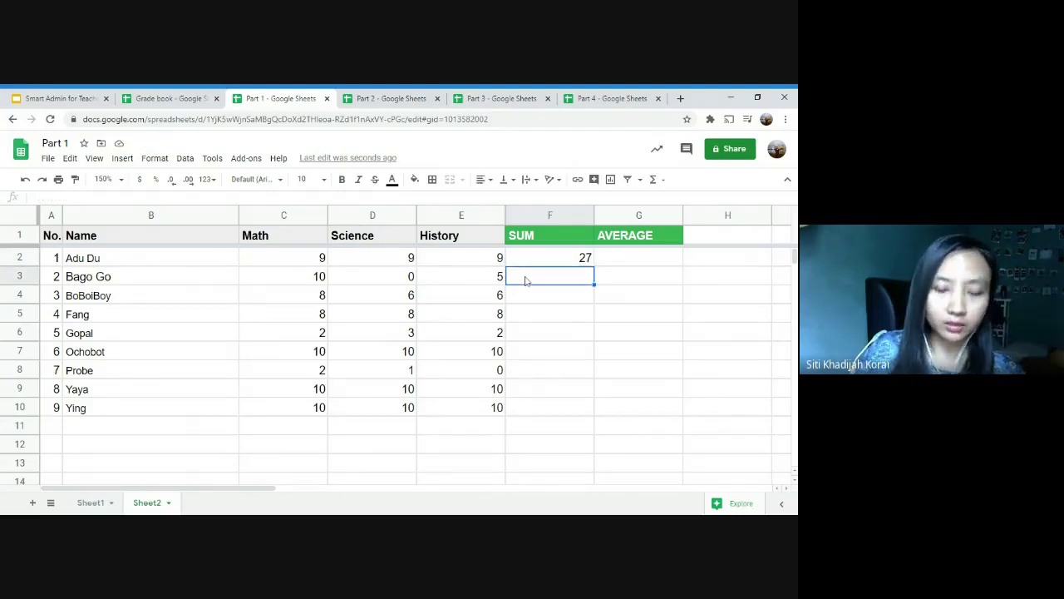
click(664, 185)
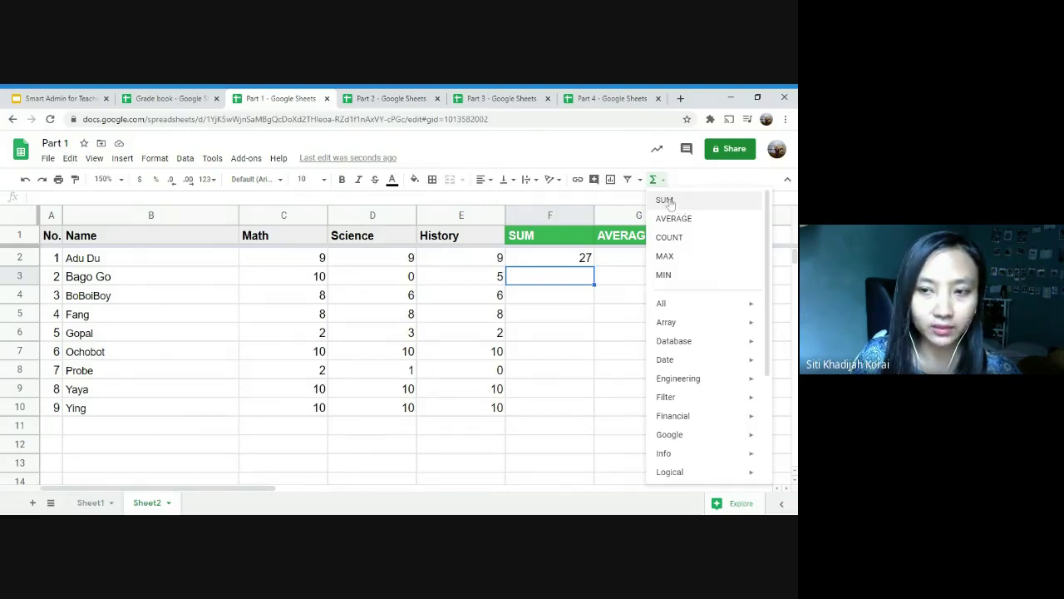
click(667, 200)
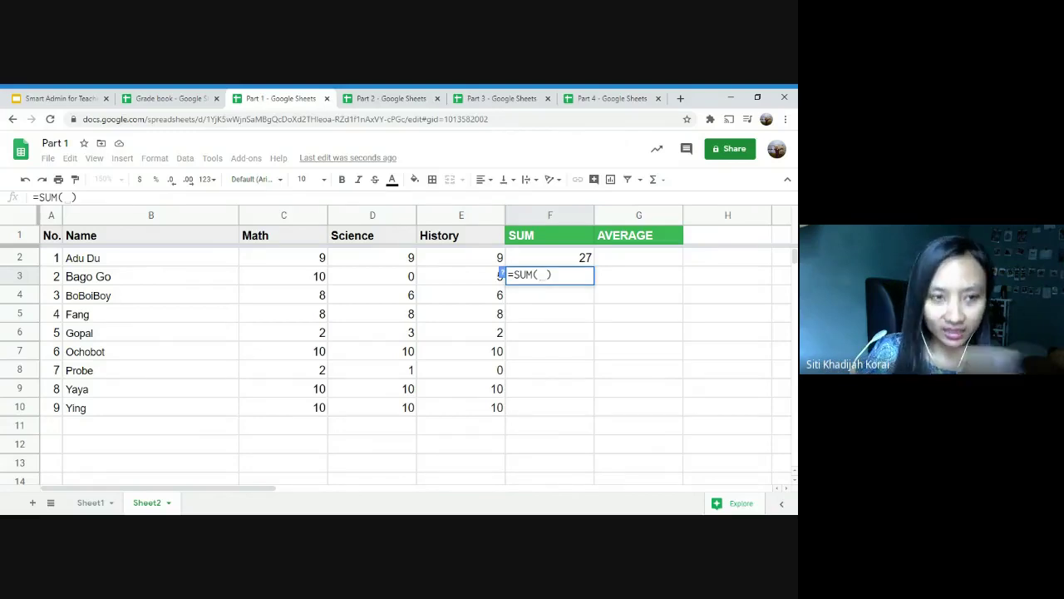
drag(288, 278, 460, 281)
key(Return)
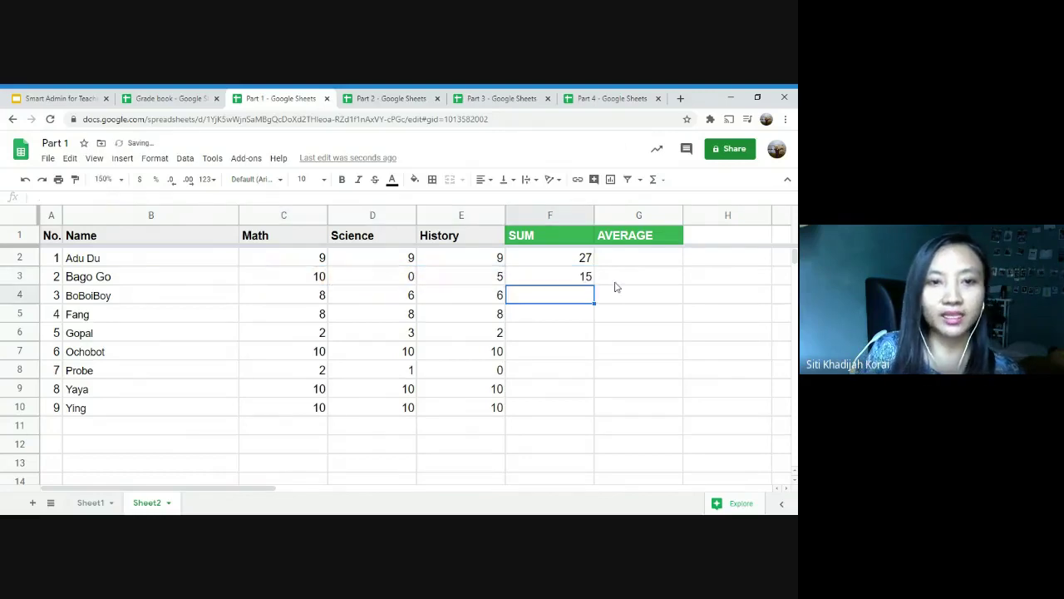
key(Up)
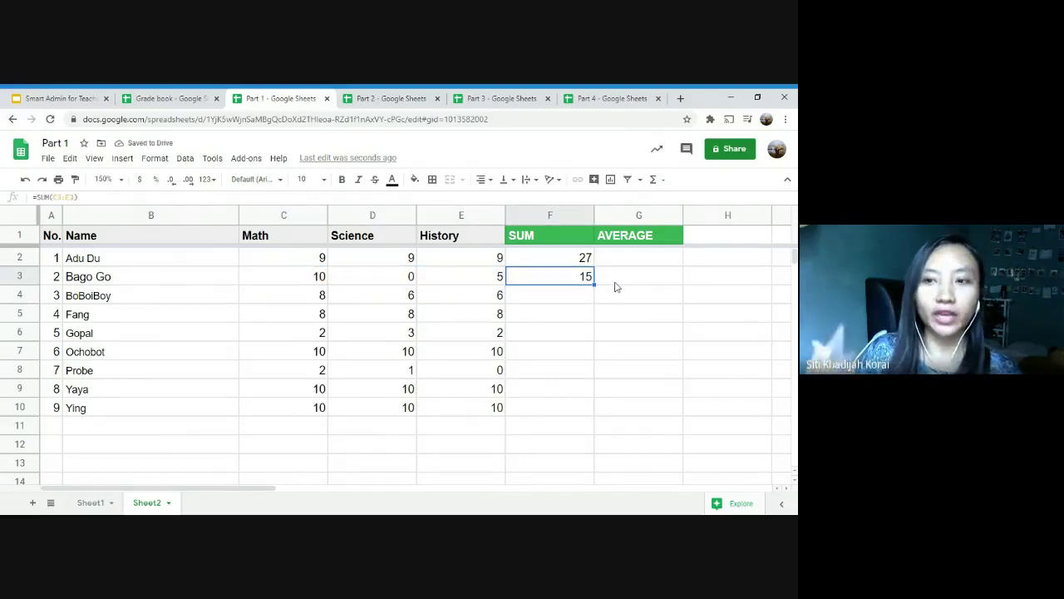
Step: Insert the built-in SUM function in F4 over the range C4:E4 to total the third student's marks
key(Down)
click(661, 180)
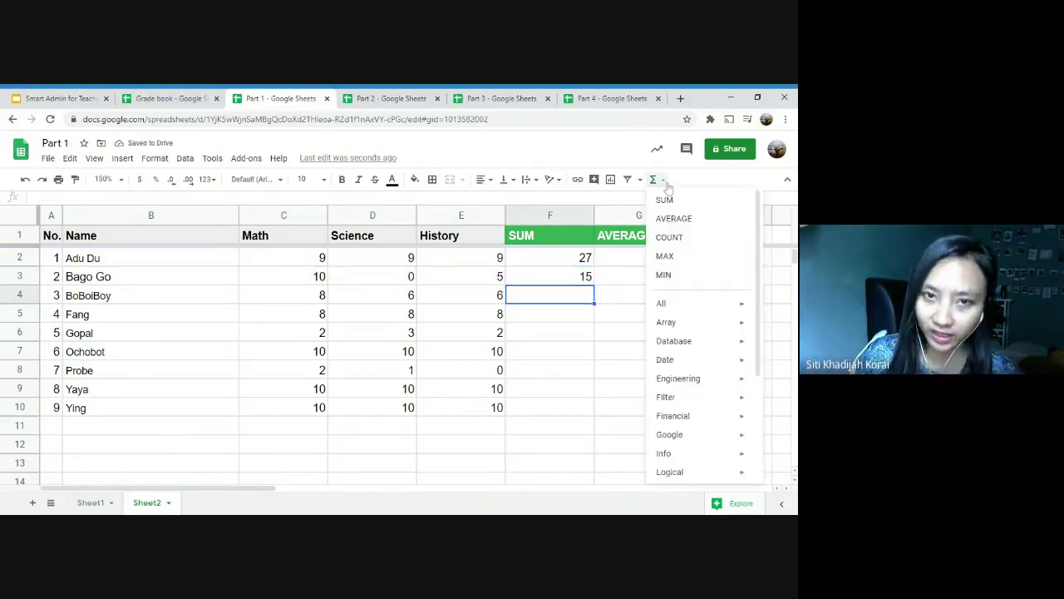
click(665, 200)
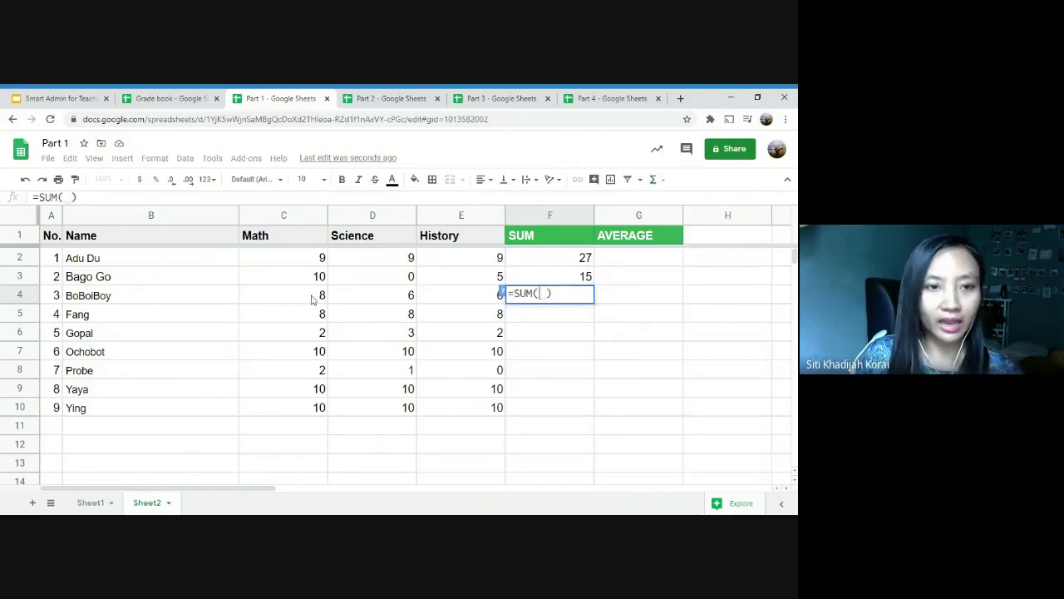
drag(313, 300, 440, 296)
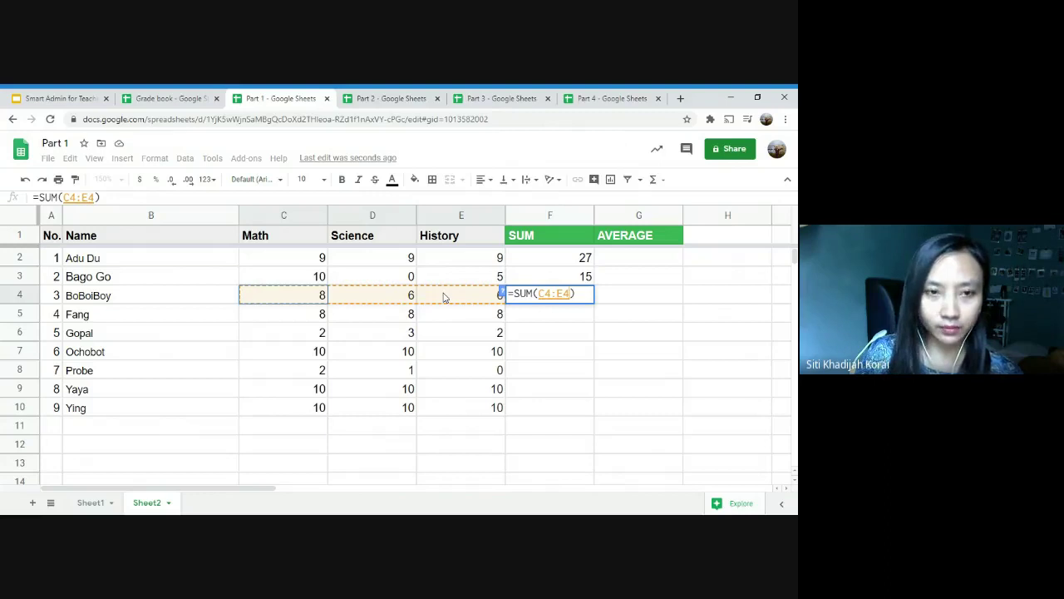
key(Return)
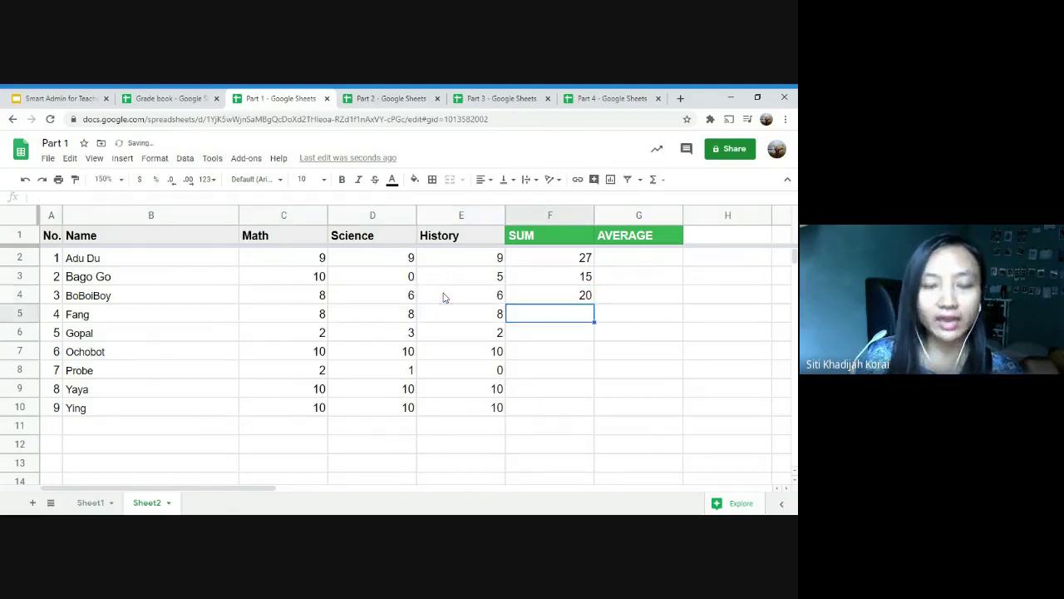
Step: Fill the SUM formula from F4 down through F10 for the remaining students
click(542, 296)
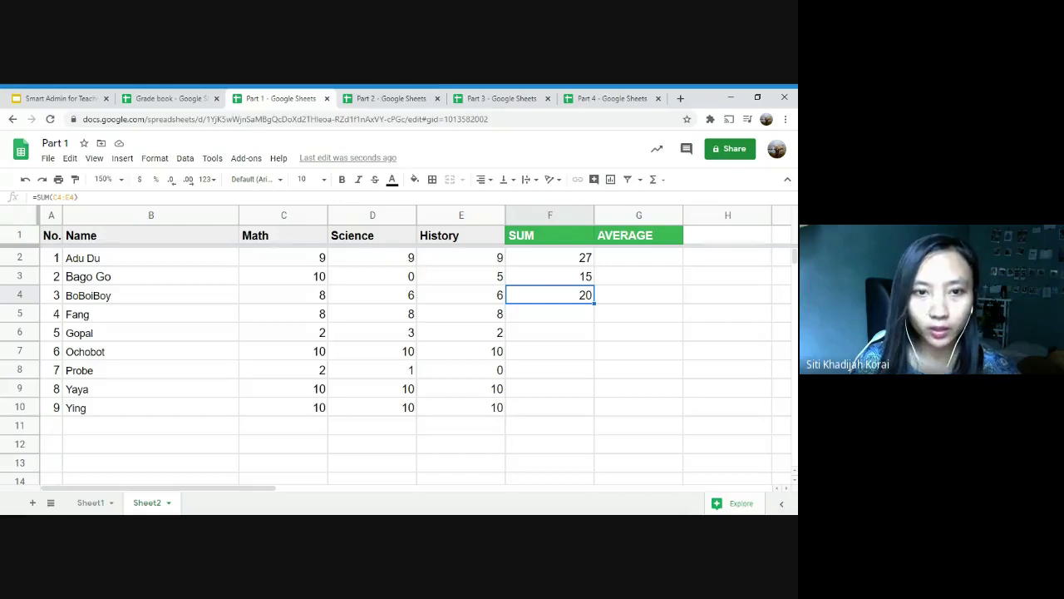
drag(595, 304, 598, 304)
key(ctrl+z)
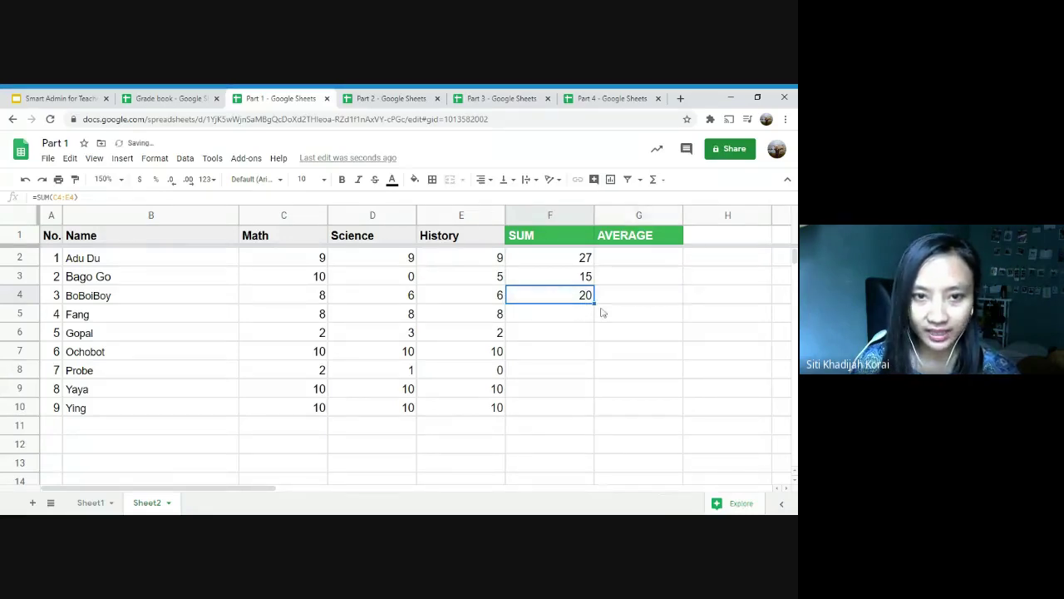
drag(594, 304, 578, 412)
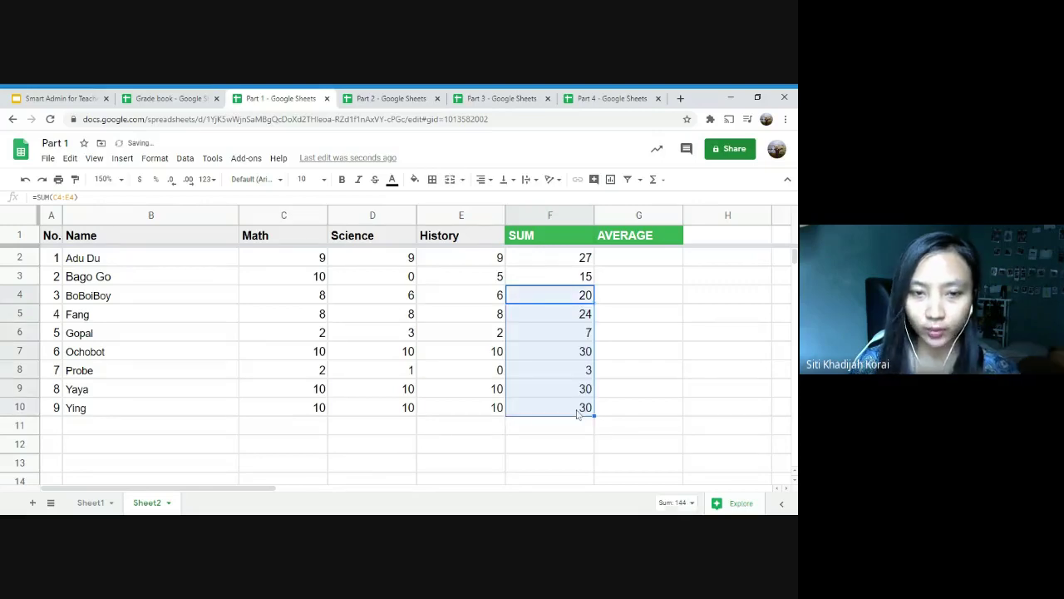
Step: Examine the filled SUM formulas in F5:F10 to check which row each one references
click(587, 310)
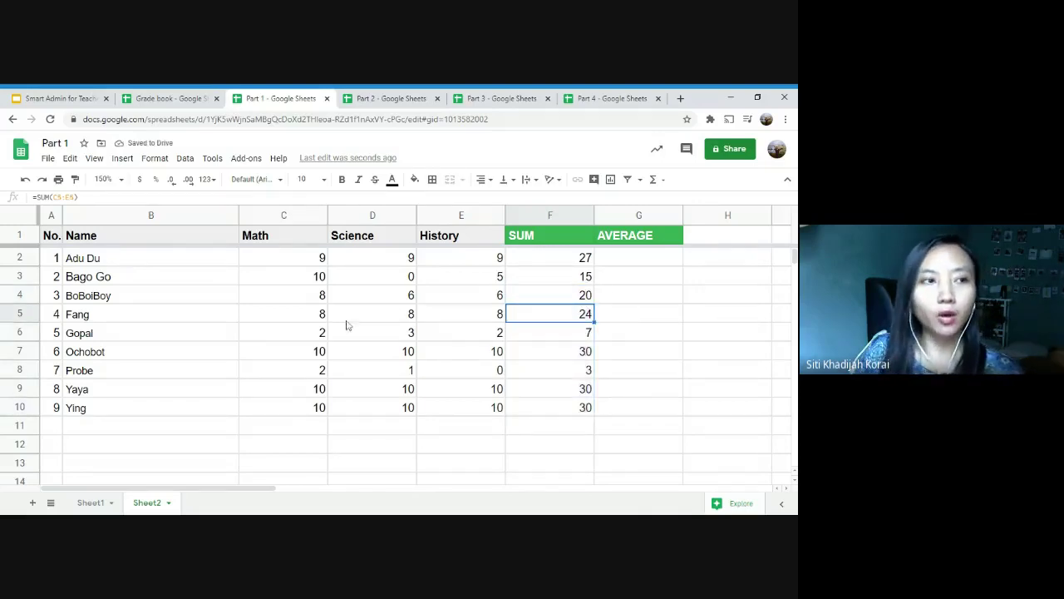
key(Down)
key(Down)
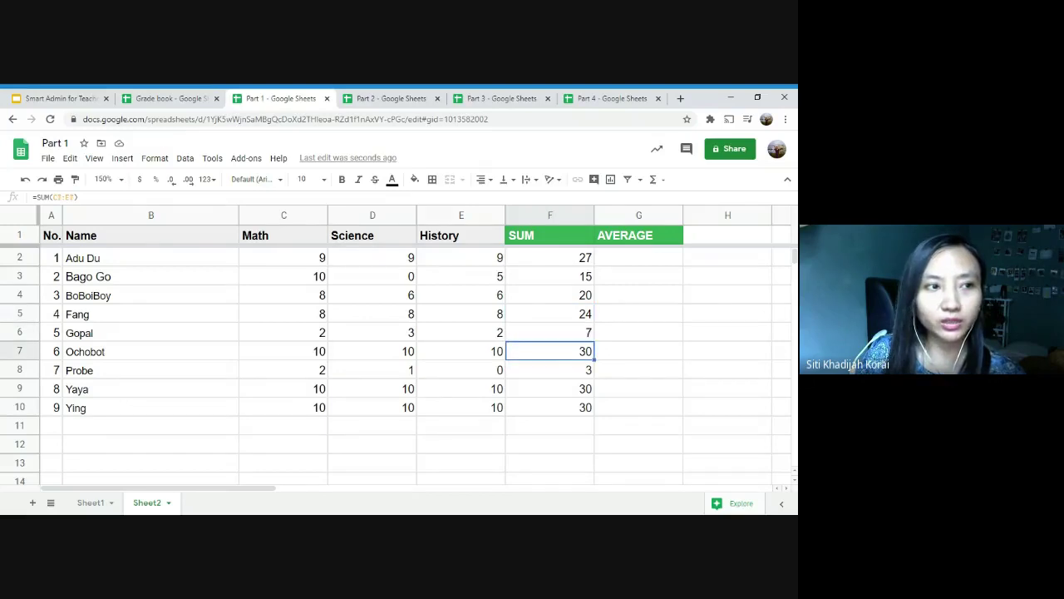
key(Down)
key(Down)
key(Down)
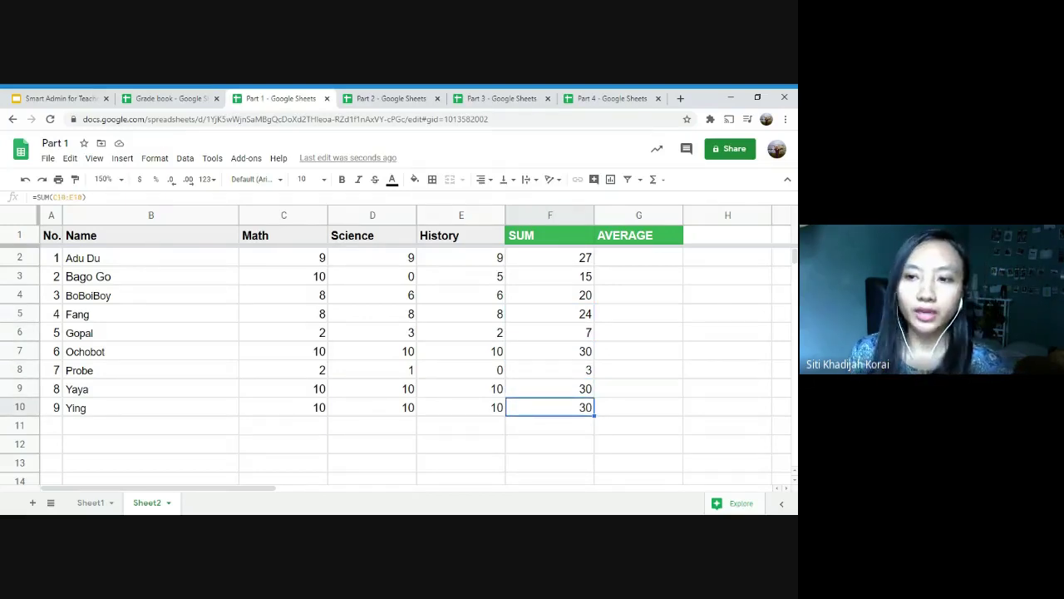
key(Up)
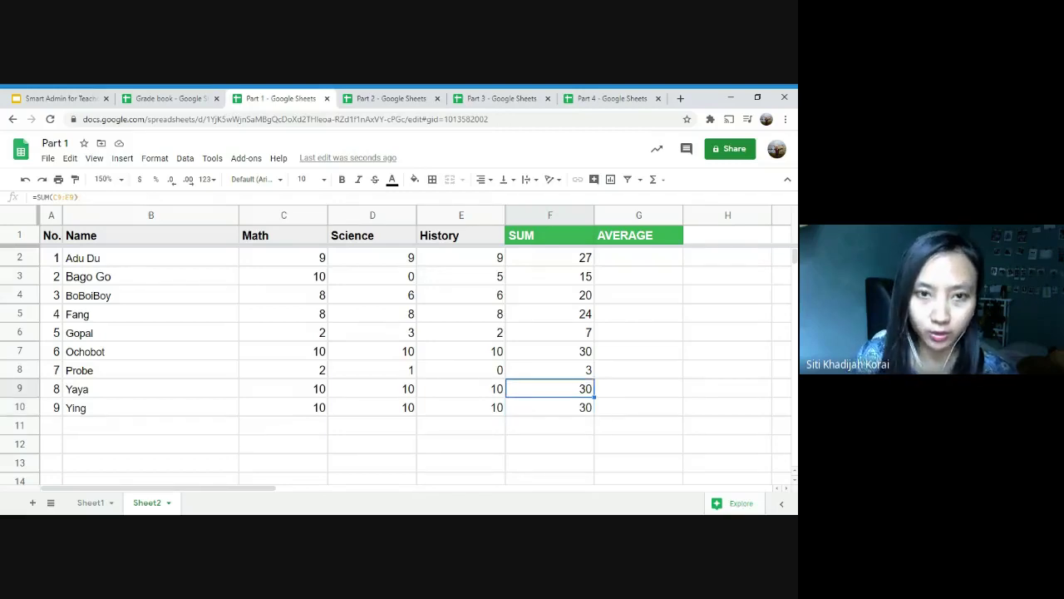
Step: Clear the SUM formulas in F3:F10, keeping only the one in F2, and select F2
drag(520, 281, 552, 413)
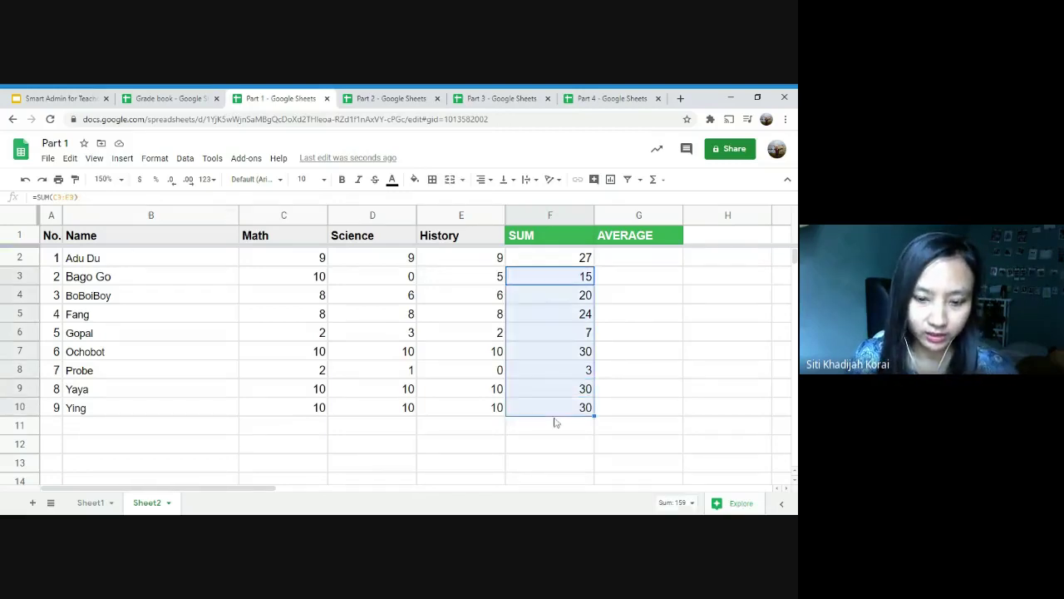
key(Delete)
click(573, 259)
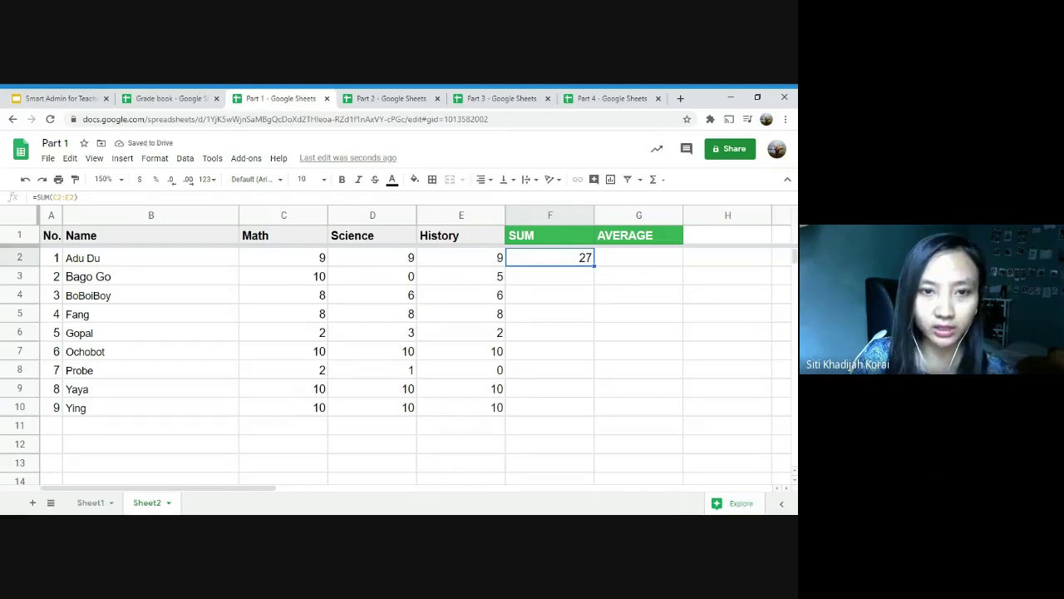
Step: Fill the SUM formula from F2 down through F10 for the remaining students
drag(595, 265, 592, 413)
click(586, 407)
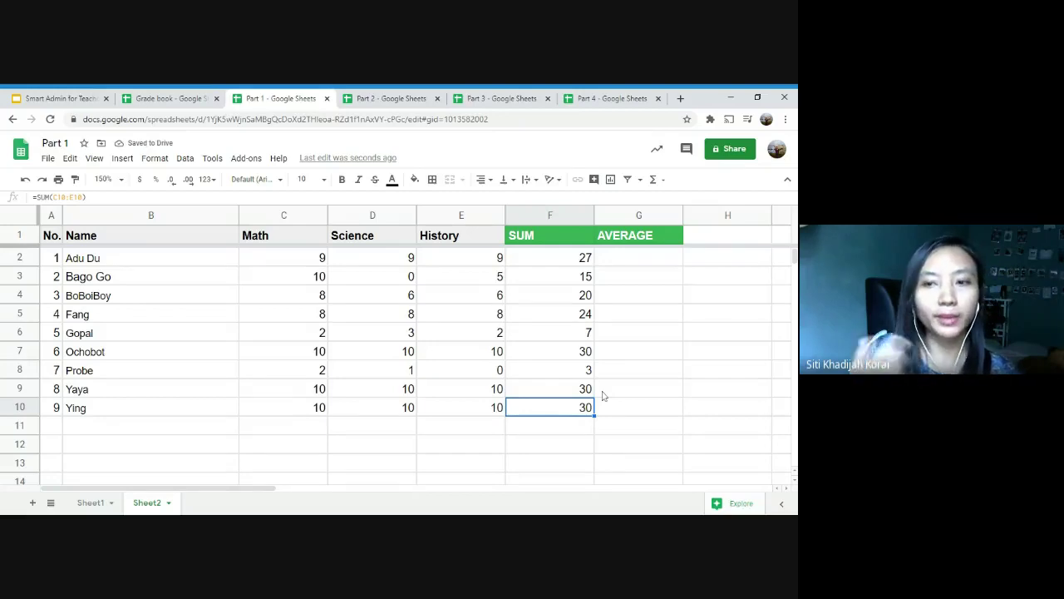
Step: Examine the SUM formulas in F3:F10 to check that each one references its own row
key(Up)
key(Up)
key(Up)
key(Up)
key(Up)
key(Up)
key(Up)
key(Up)
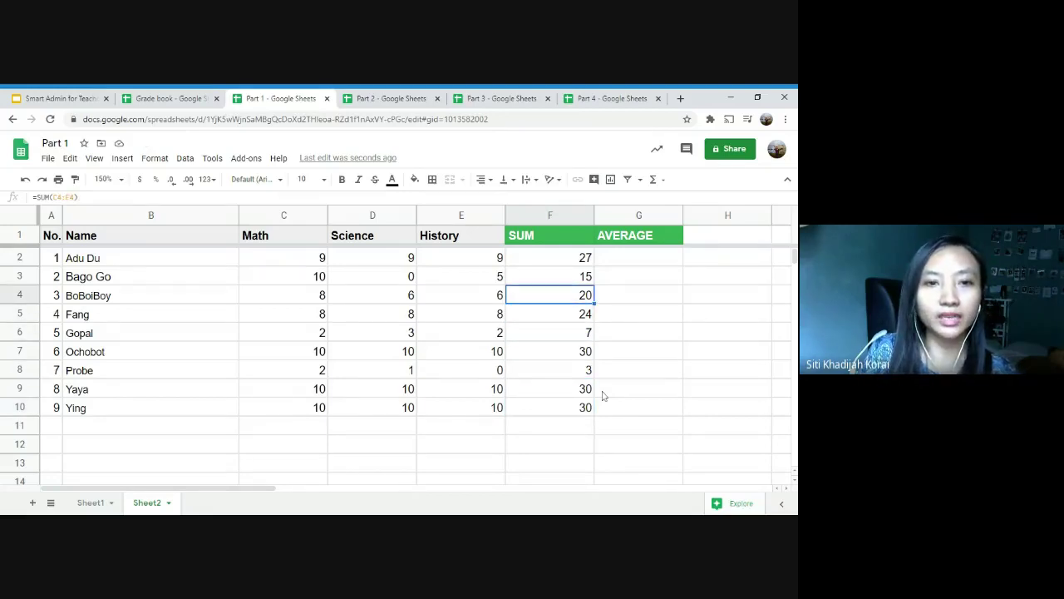
key(Down)
key(Down)
key(Down)
key(Down)
key(Down)
key(Down)
key(Down)
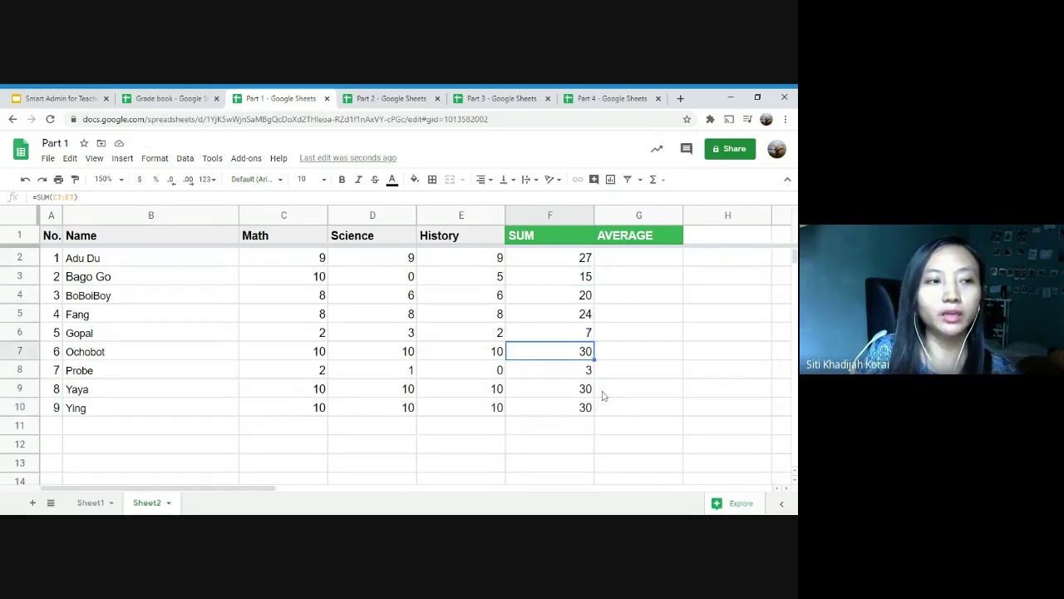
key(Up)
key(Up)
key(Up)
key(Up)
key(Up)
key(Up)
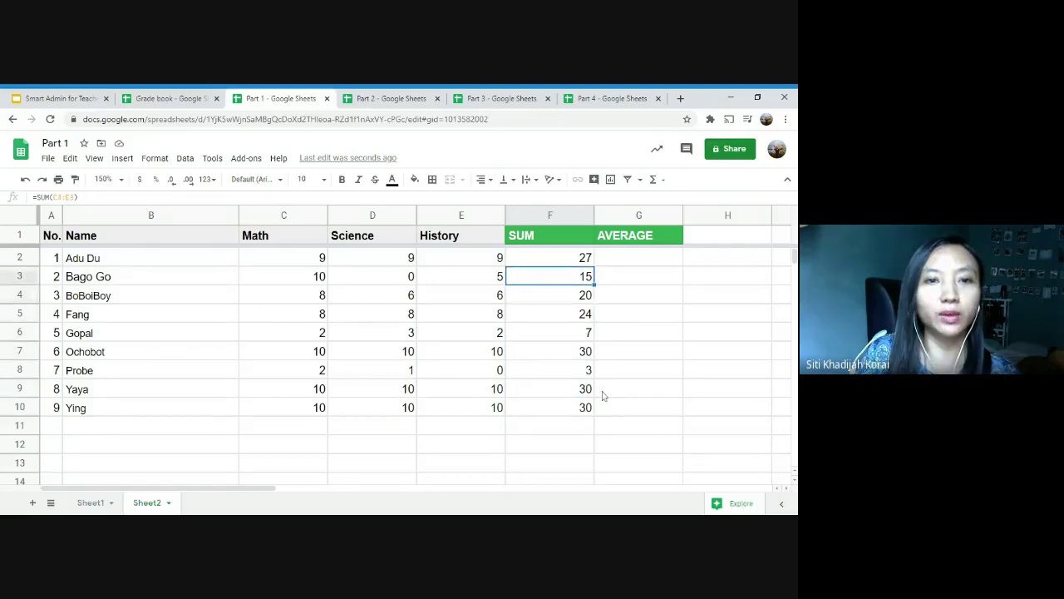
Step: Enter the suggested AVERAGE formula over the range C2:F2 in G2 for the first student
click(604, 264)
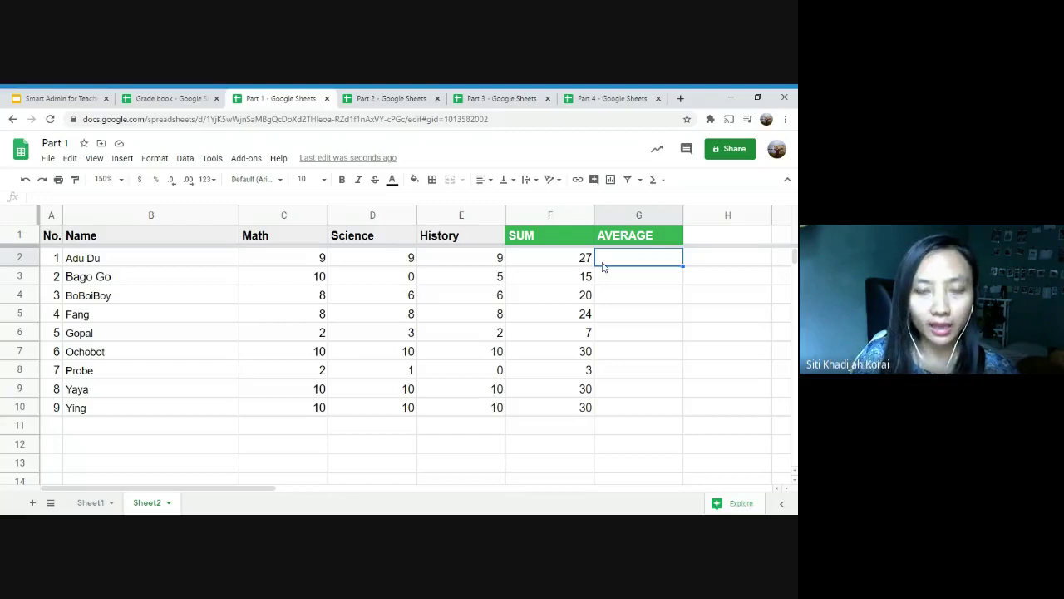
text(=)
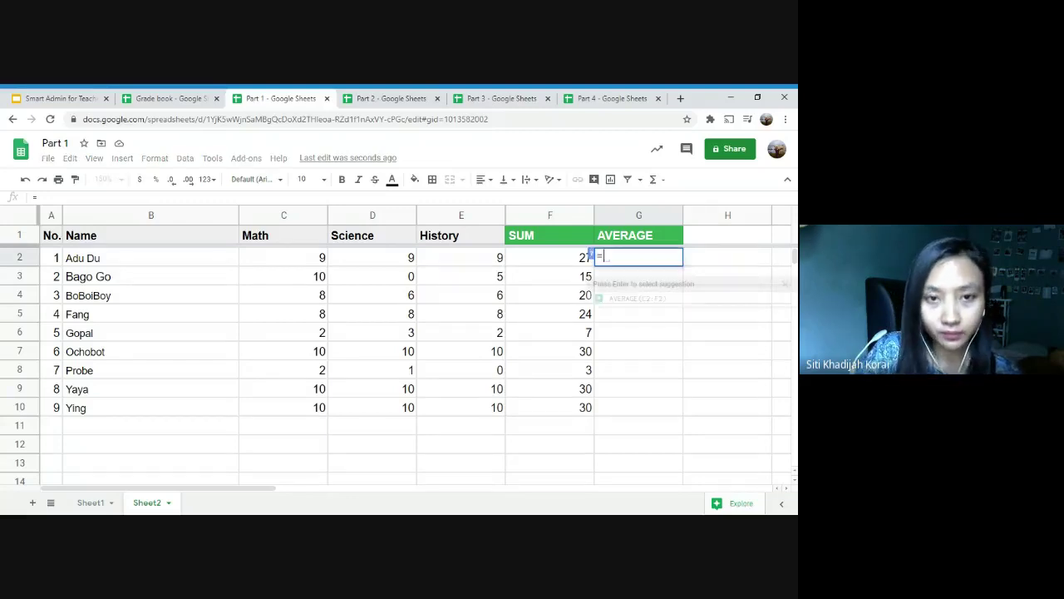
text(AV)
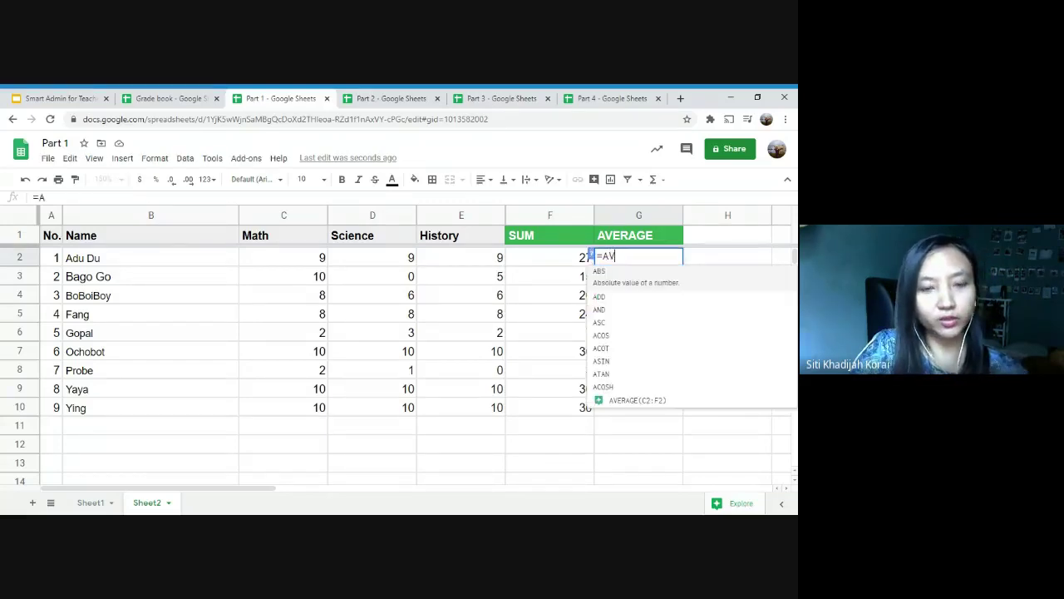
text(E)
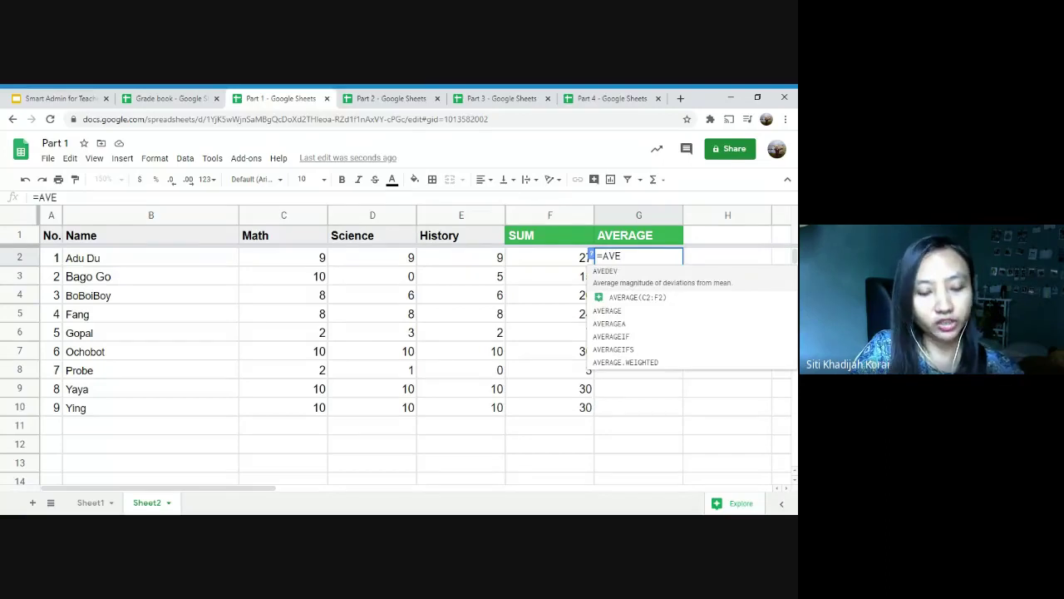
text(R)
key(Tab)
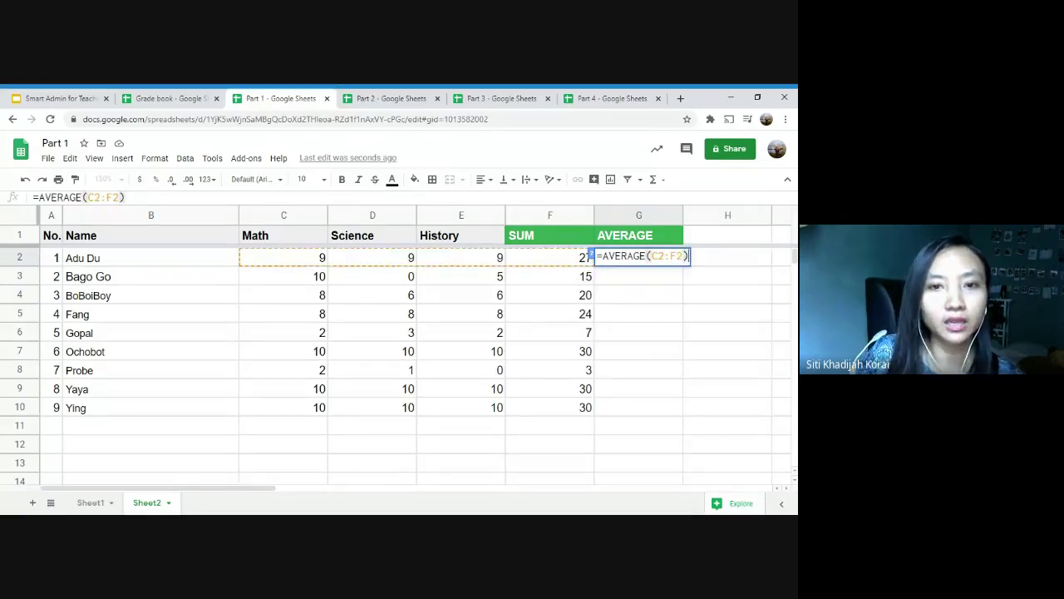
Step: Correct the AVERAGE formula in G2 so its range covers only the three subject marks, C2:E2
key(shift+Left)
key(shift+Left)
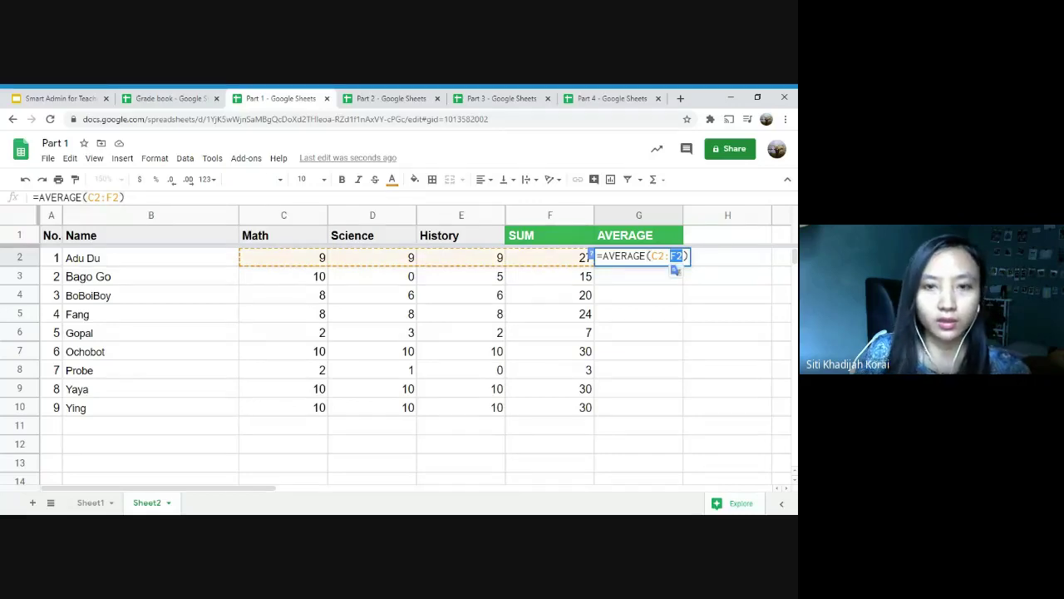
key(BackSpace)
key(Escape)
click(490, 263)
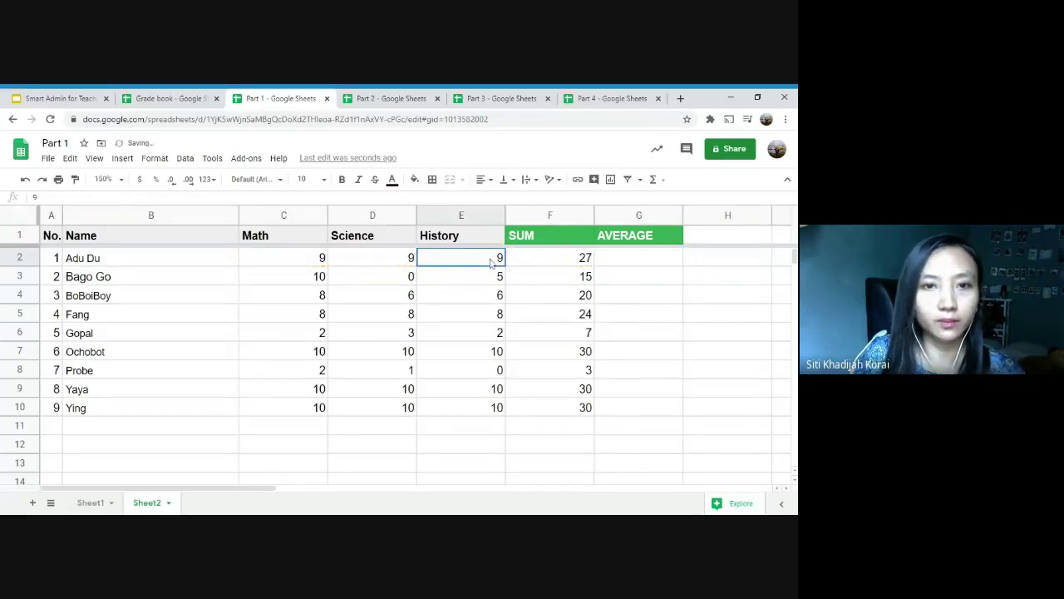
double_click(644, 263)
key(Left)
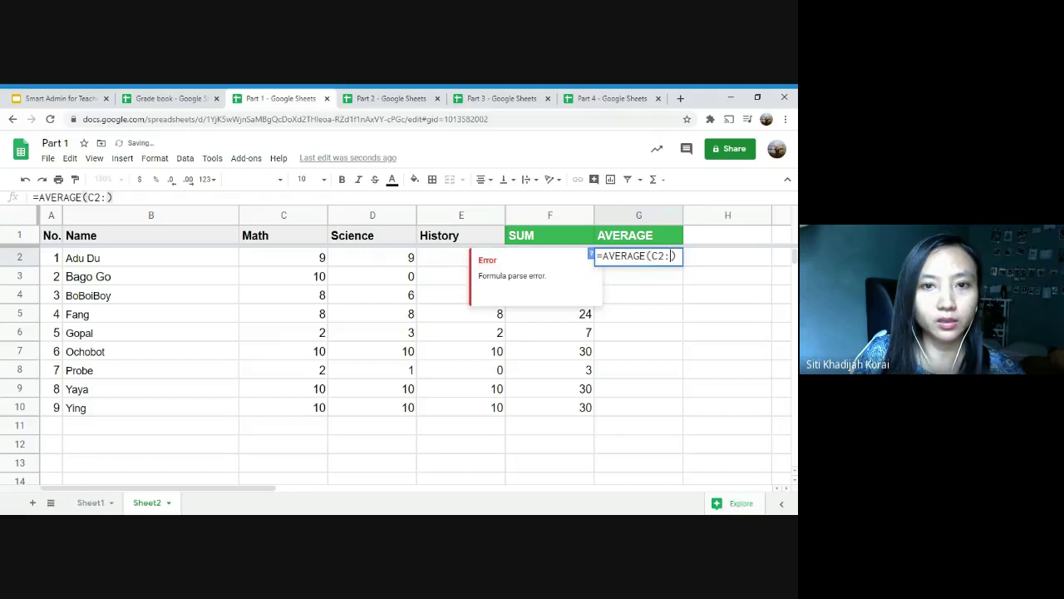
text(W)
key(BackSpace)
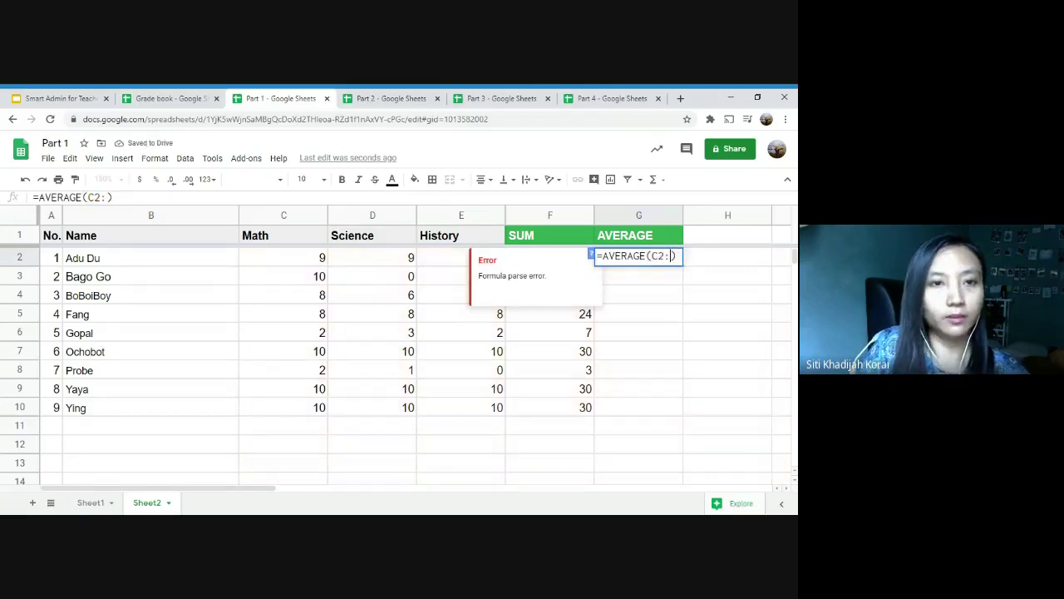
text(E2)
key(Return)
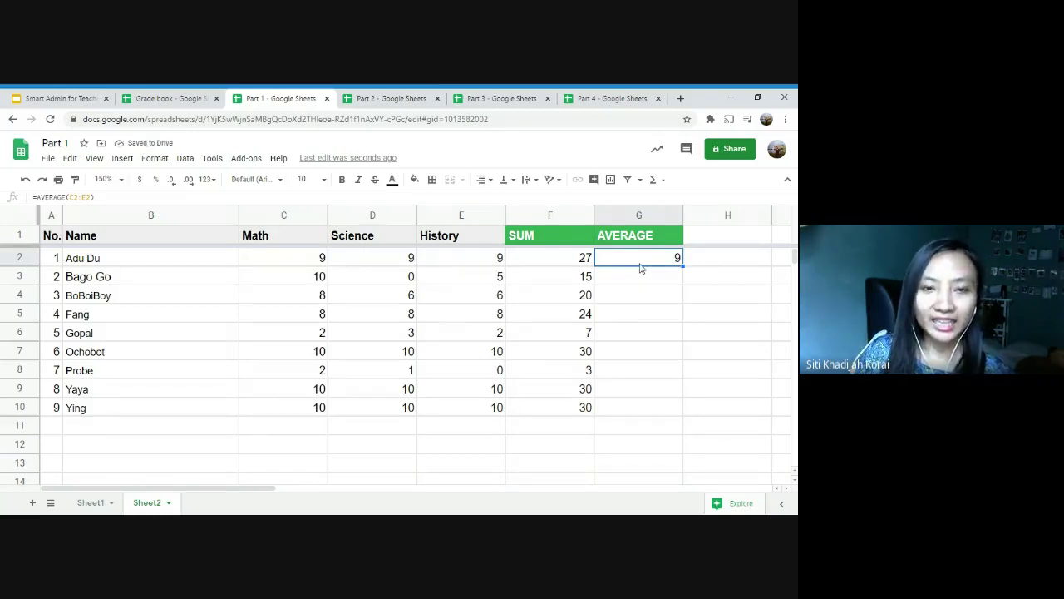
Step: Insert the built-in AVERAGE function in G3 over the range C3:E3 and fill it down through G10
double_click(640, 268)
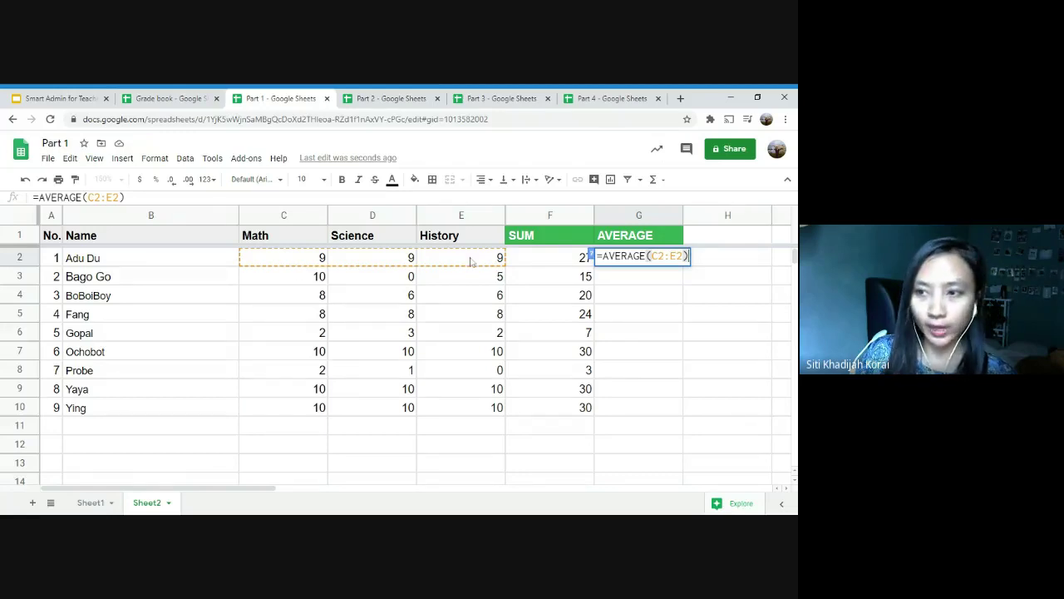
click(675, 284)
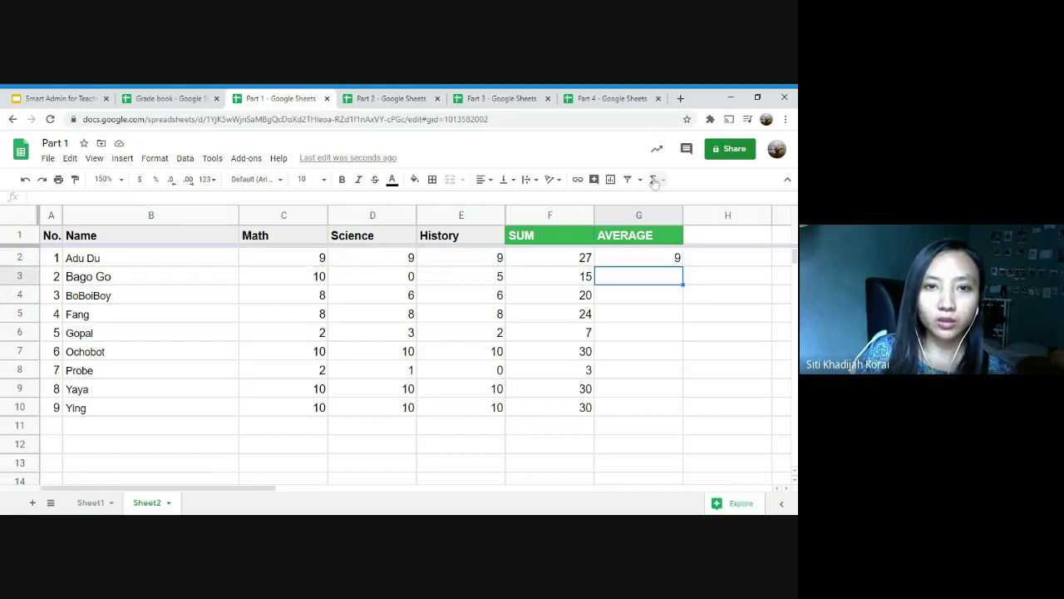
click(655, 181)
click(675, 219)
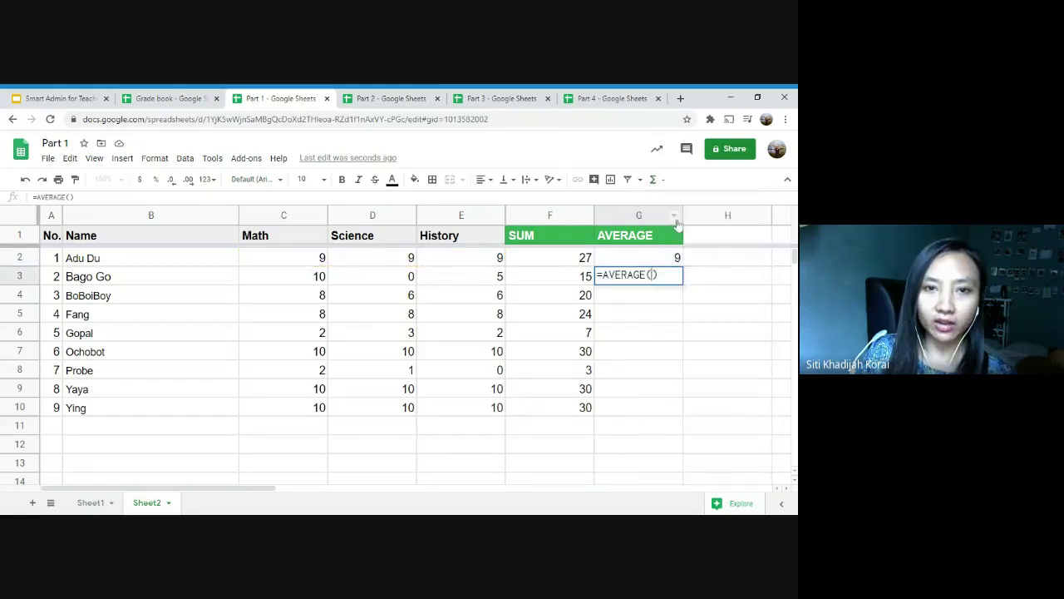
drag(319, 276, 479, 288)
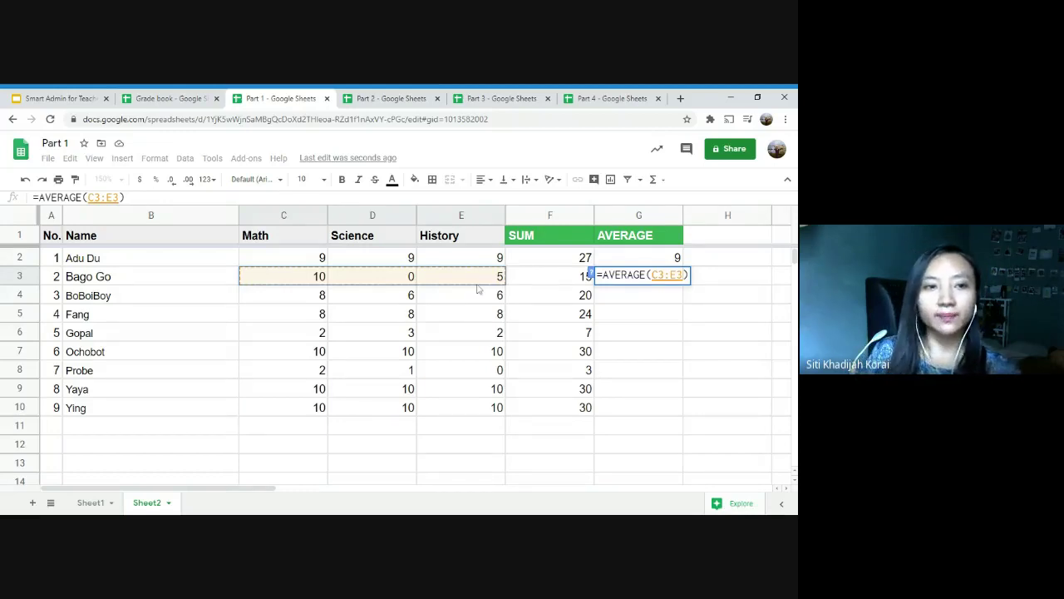
key(Return)
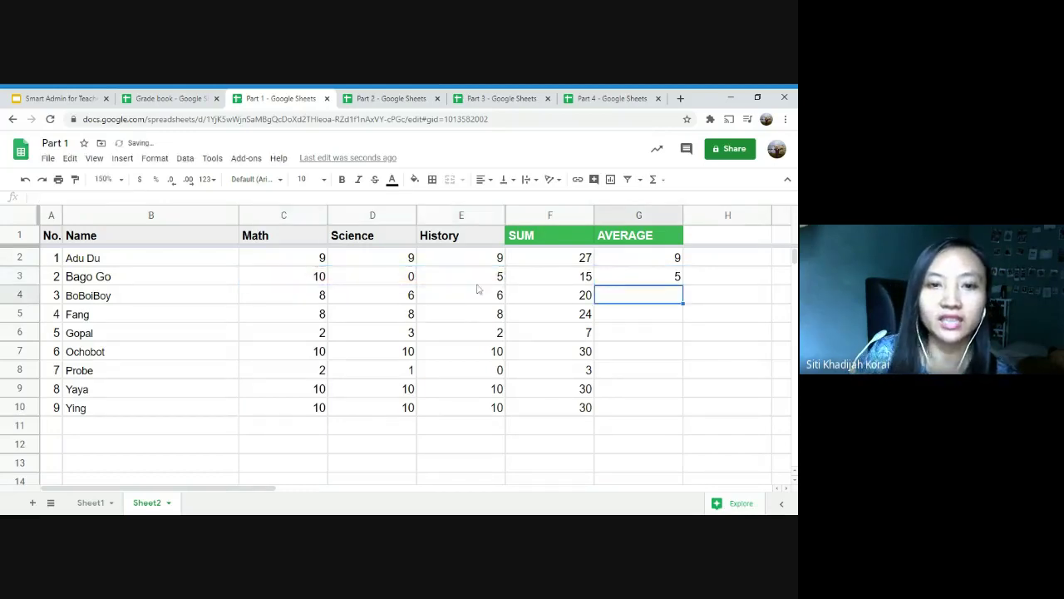
click(644, 279)
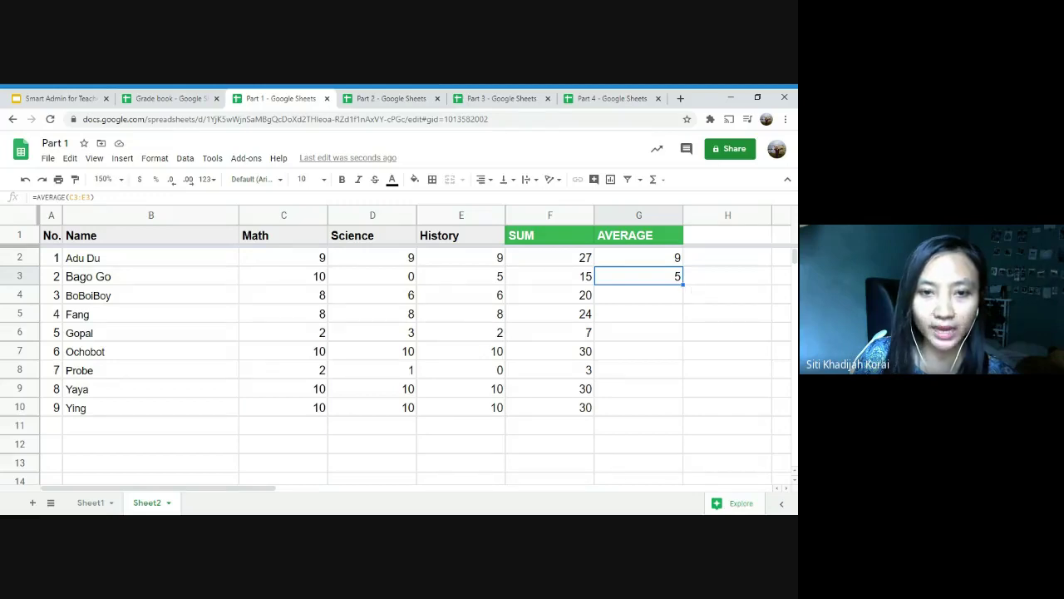
drag(683, 284, 677, 409)
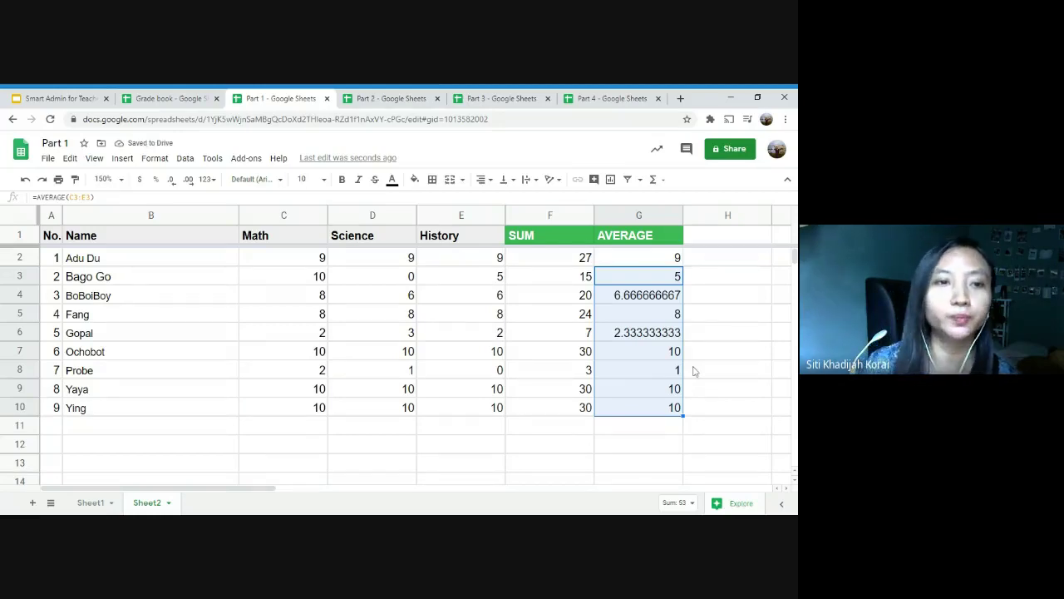
Step: Switch to the "Smart Admin for Teachers with Google Sheets" slide deck, present it and show the 'COUNTIF' Function slide
click(58, 98)
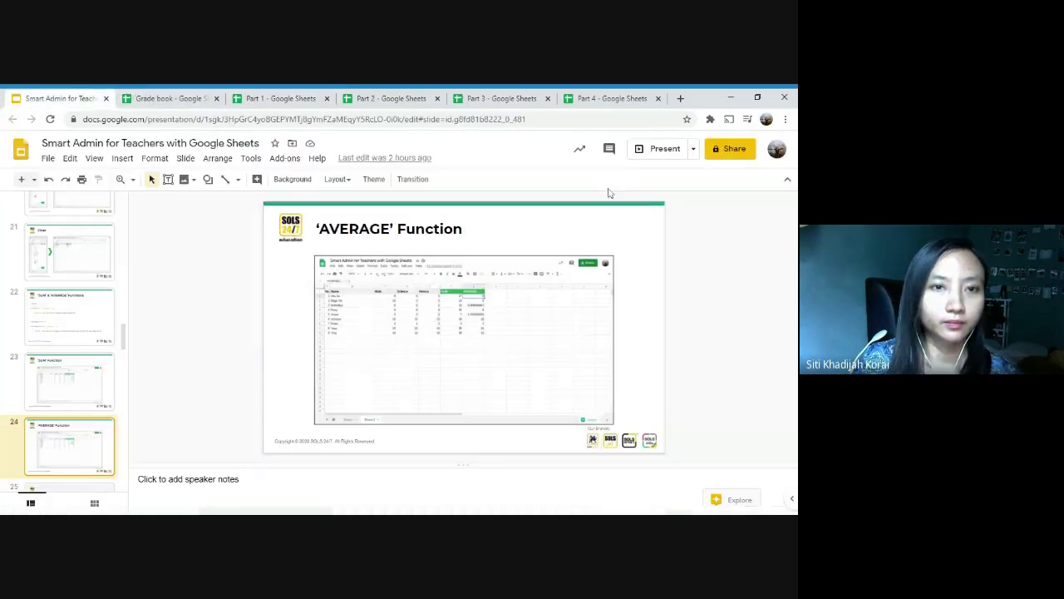
click(694, 148)
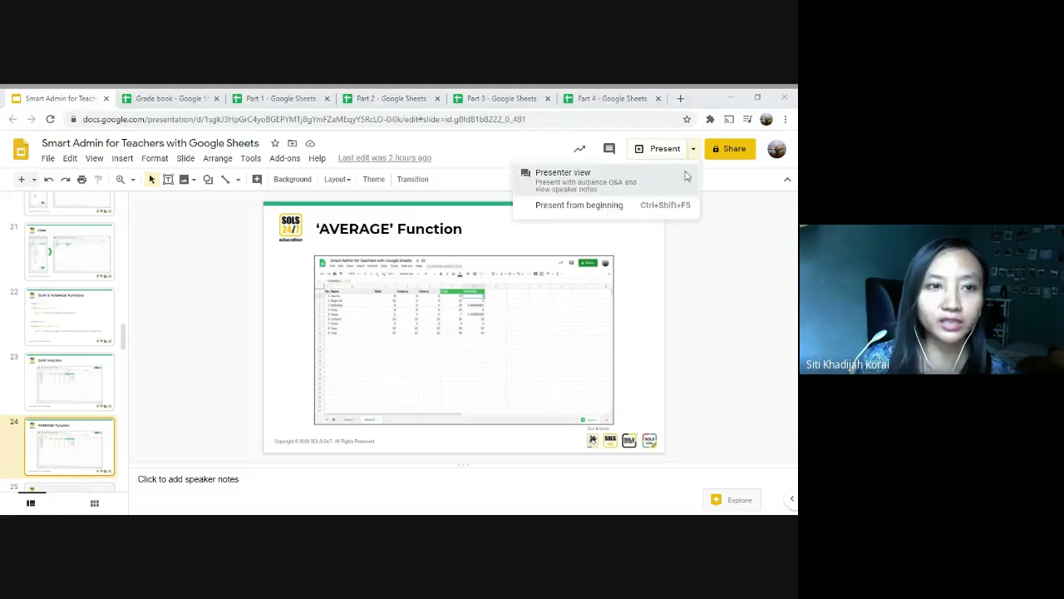
click(685, 173)
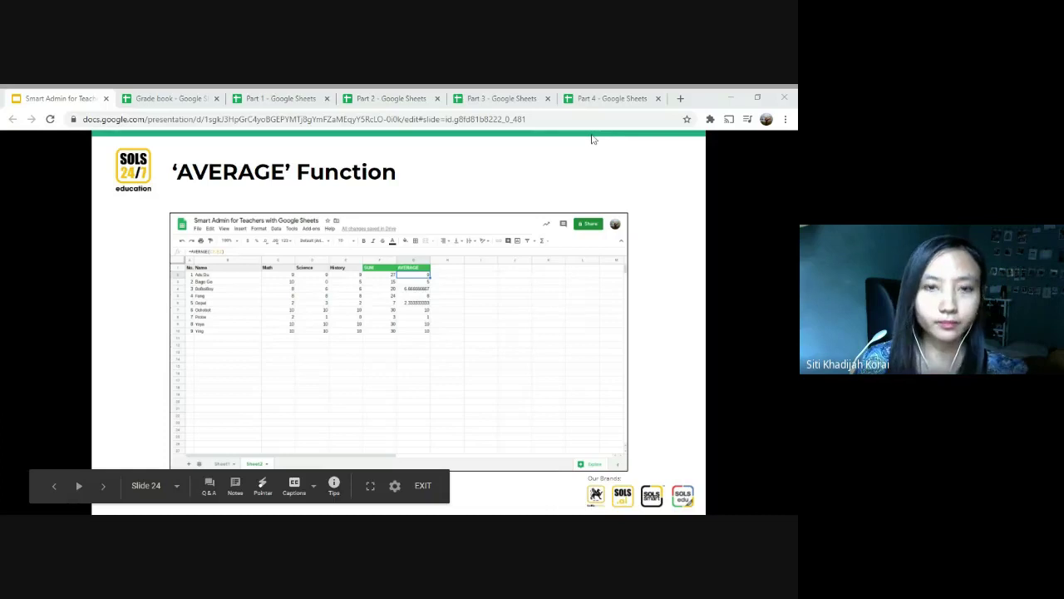
key(Home)
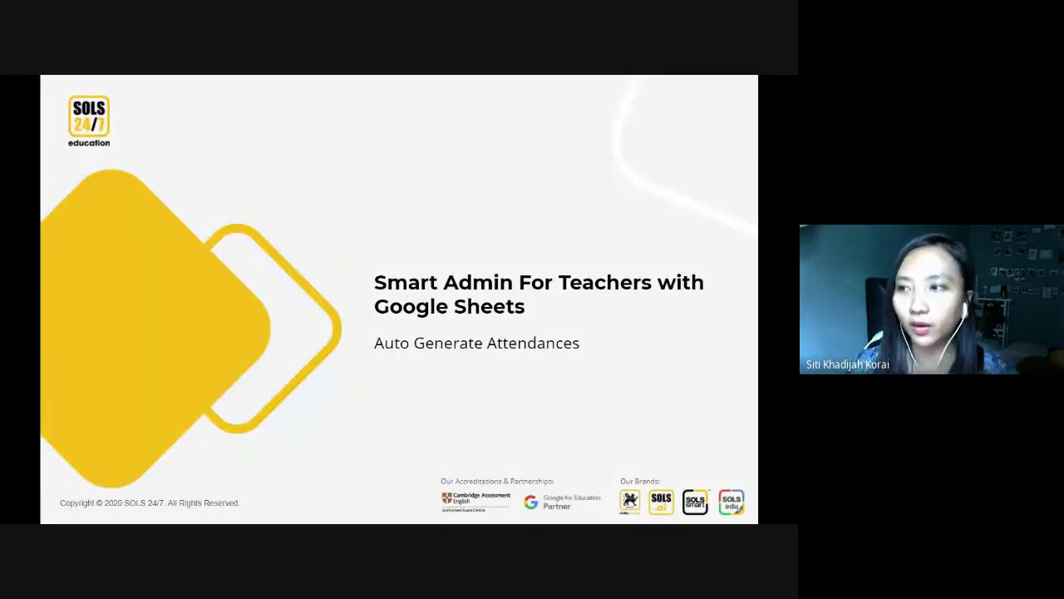
key(Right)
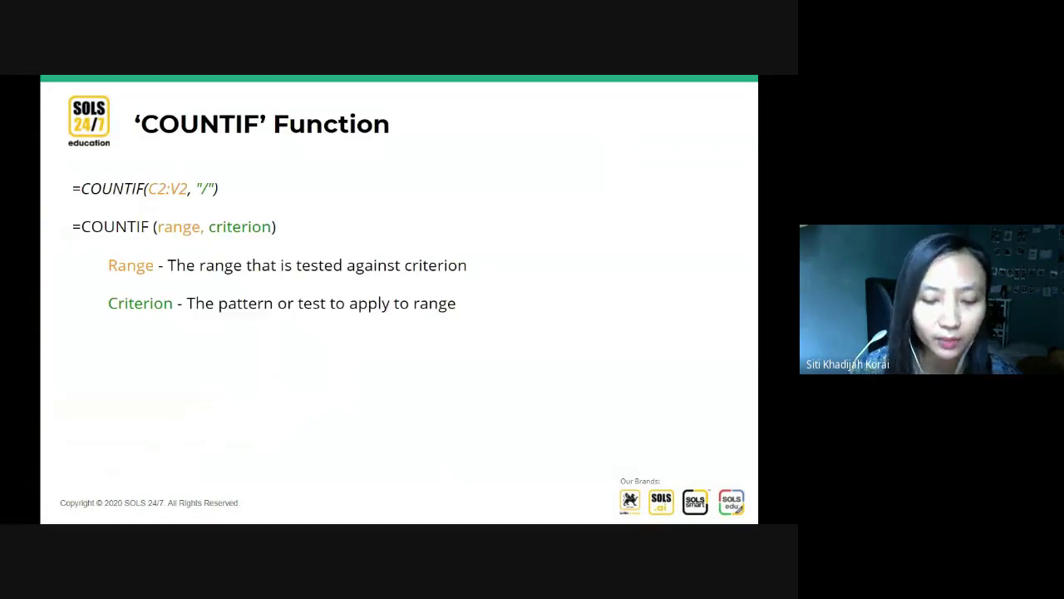
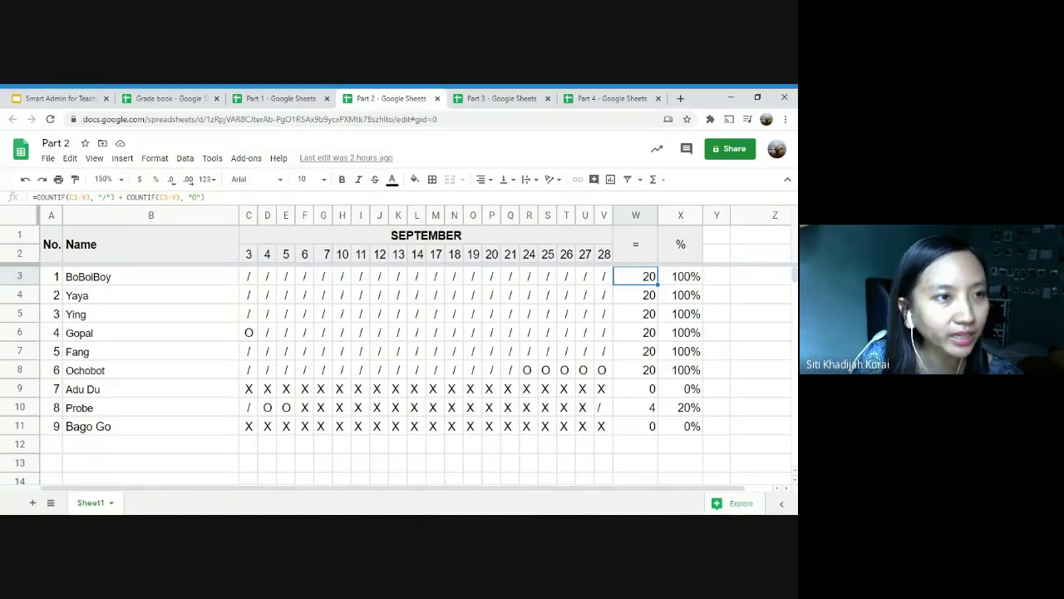
Step: Insert a reference to C6 before the "/" criterion in W3's COUNTIF formula and shorten the file name to "Part"
double_click(104, 197)
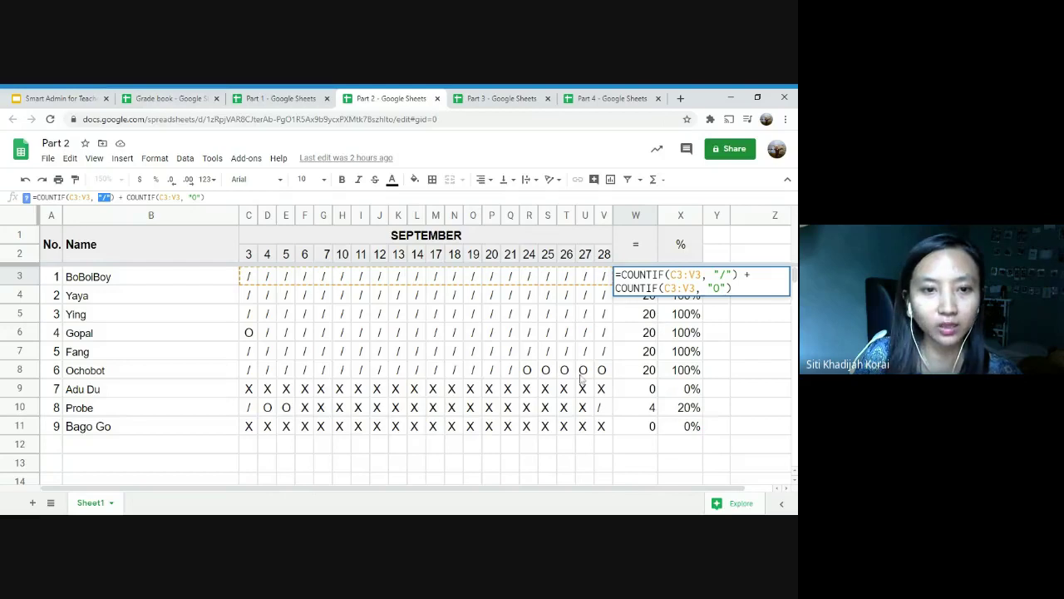
click(250, 337)
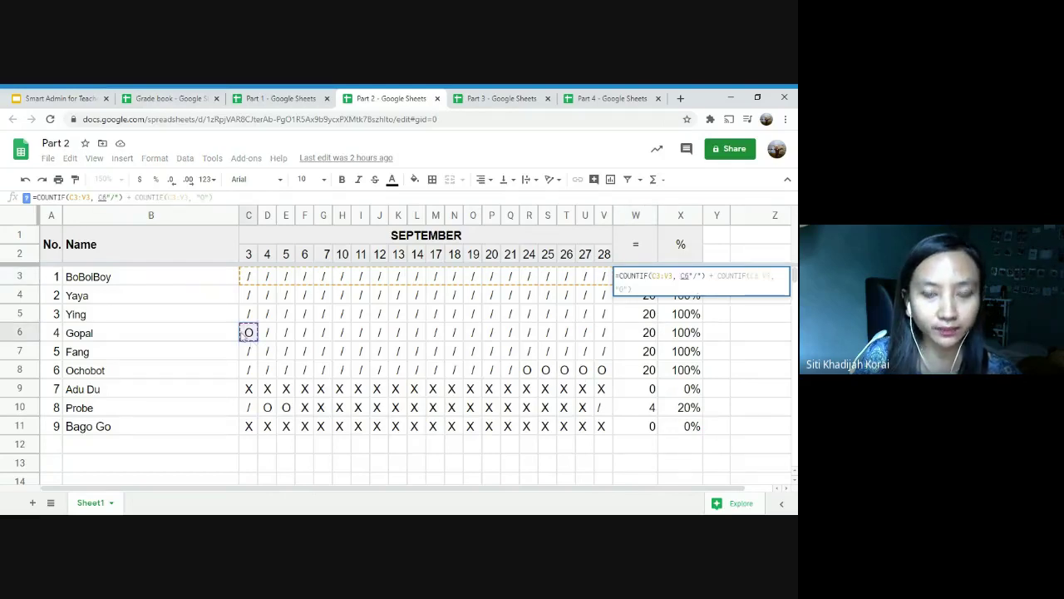
click(69, 144)
key(BackSpace)
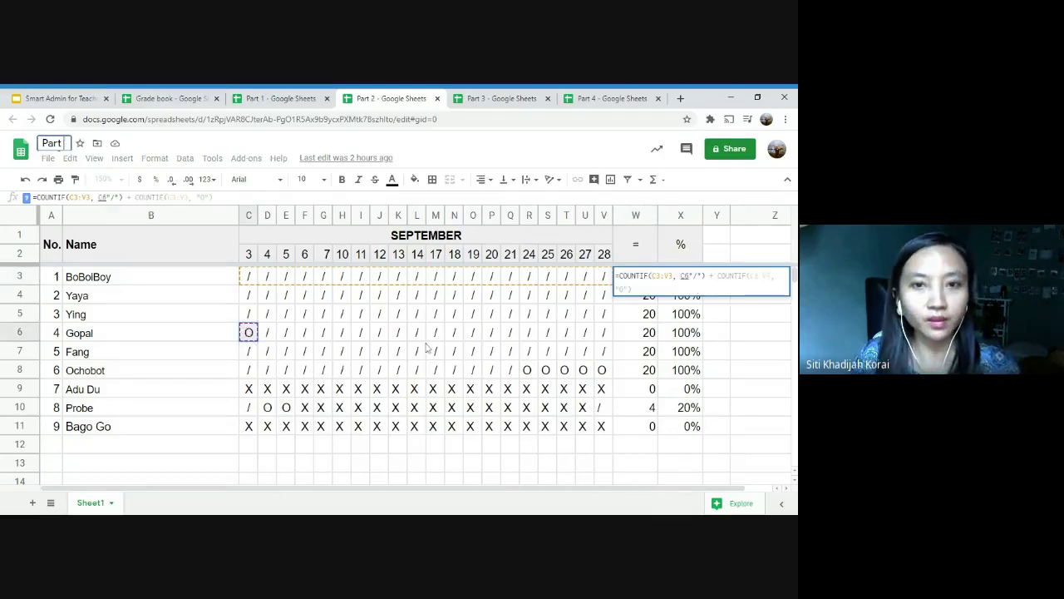
Step: Remove the C6 reference from the COUNTIF formula in W3, leaving "/" as the first criterion
click(721, 275)
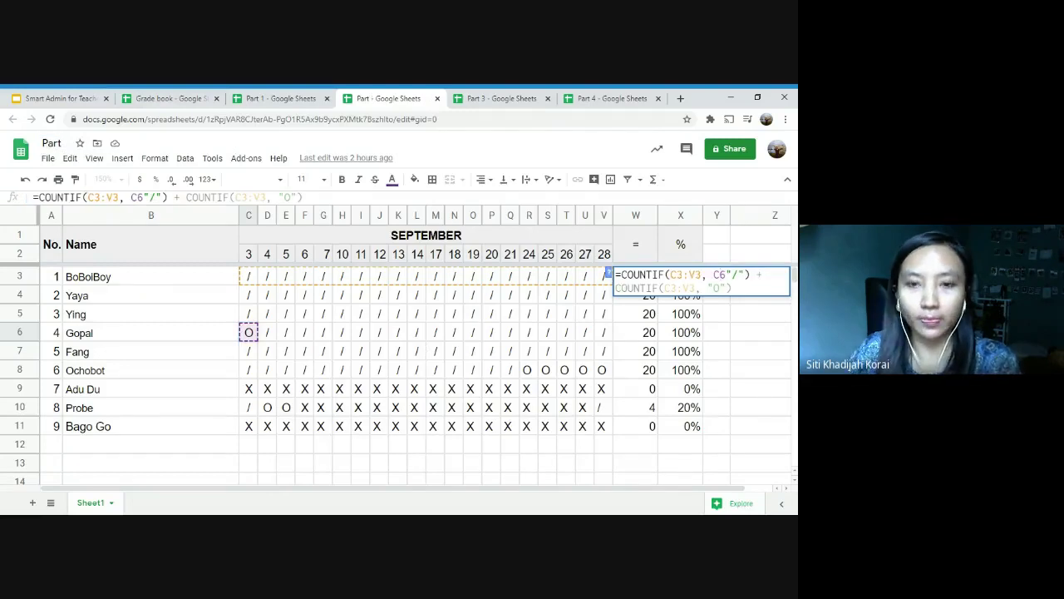
key(BackSpace)
key(BackSpace)
key(Return)
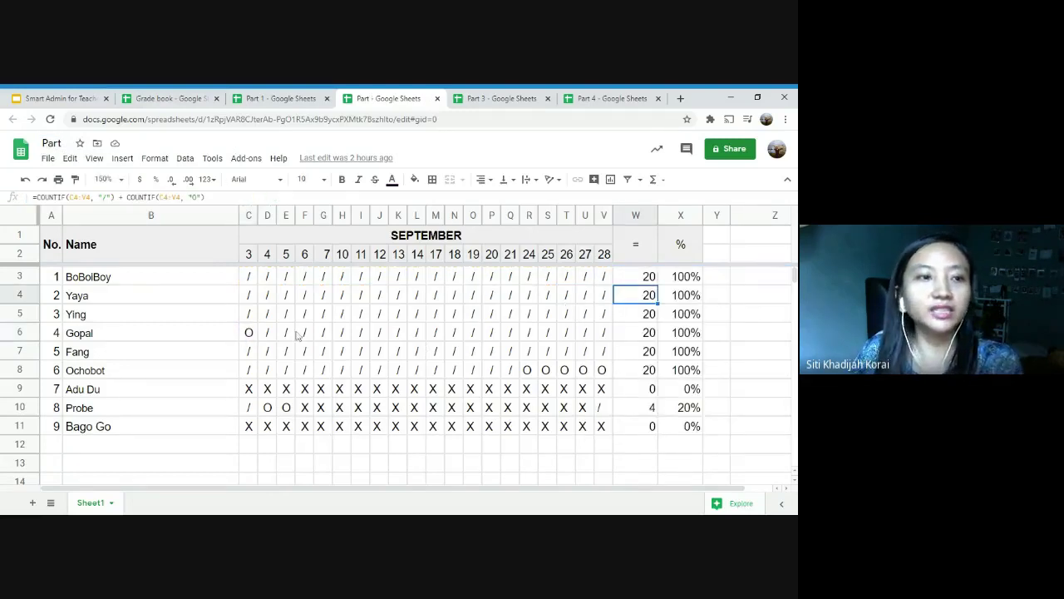
Step: Inspect the attendance mark in C6 and the combined COUNTIF formula in W3 without changing them
click(253, 335)
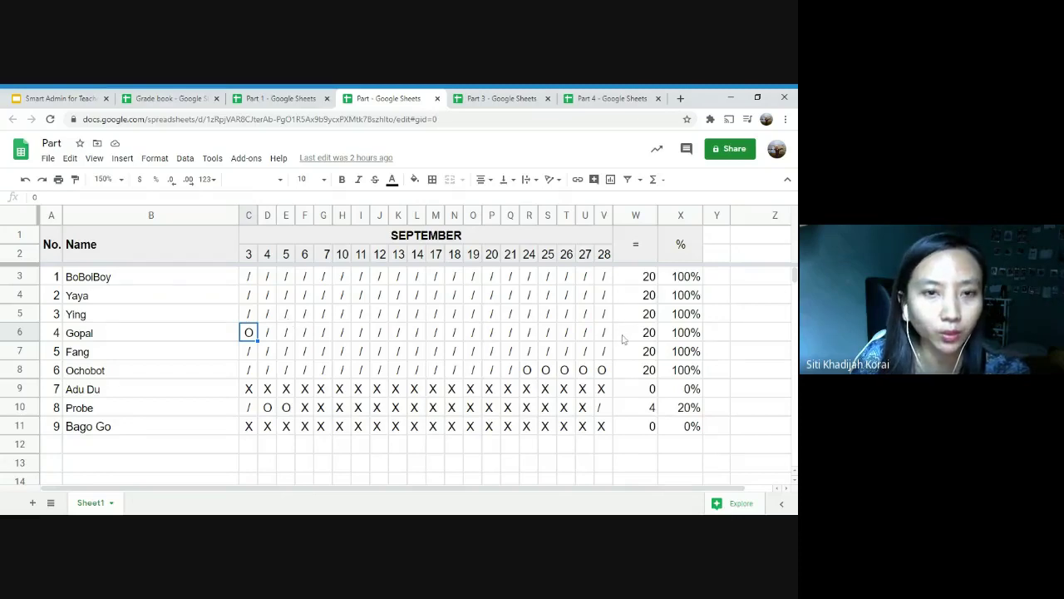
double_click(634, 276)
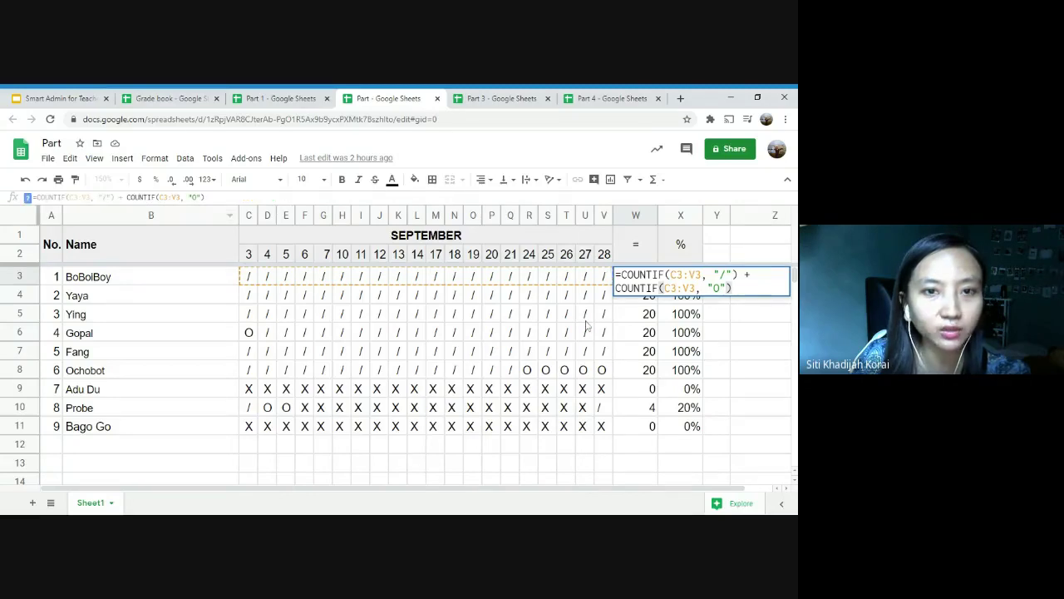
key(Escape)
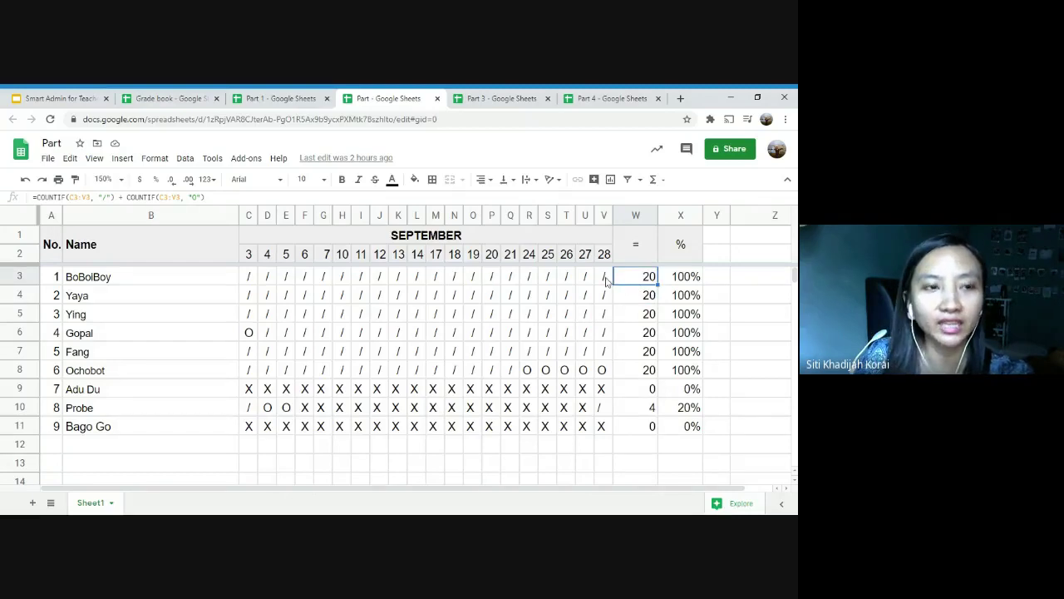
Step: Review the attendance marks in C3:V3 against the combined COUNTIF formula in W3
drag(604, 277, 248, 277)
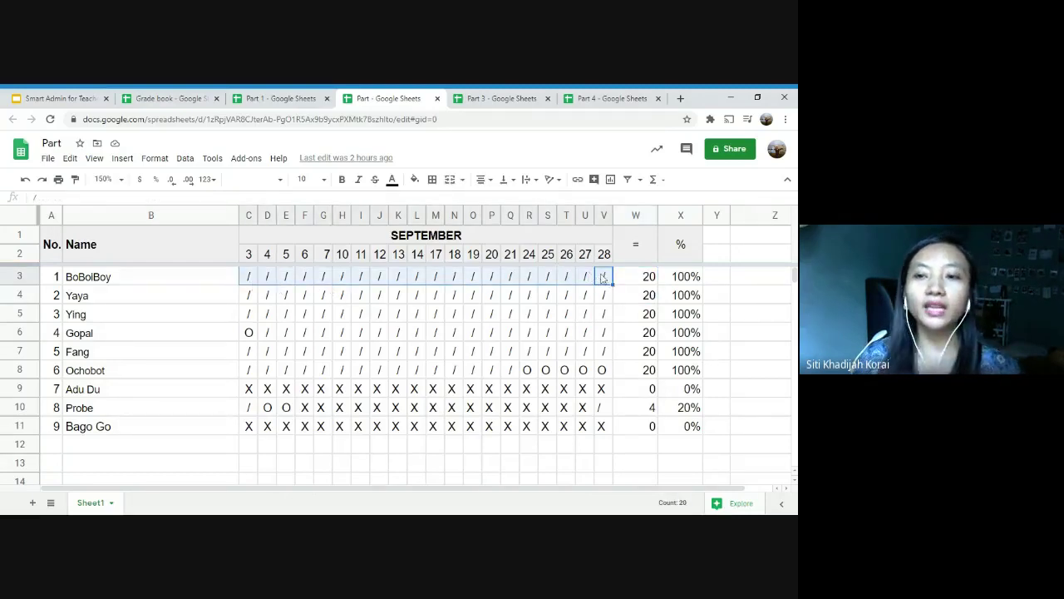
click(635, 276)
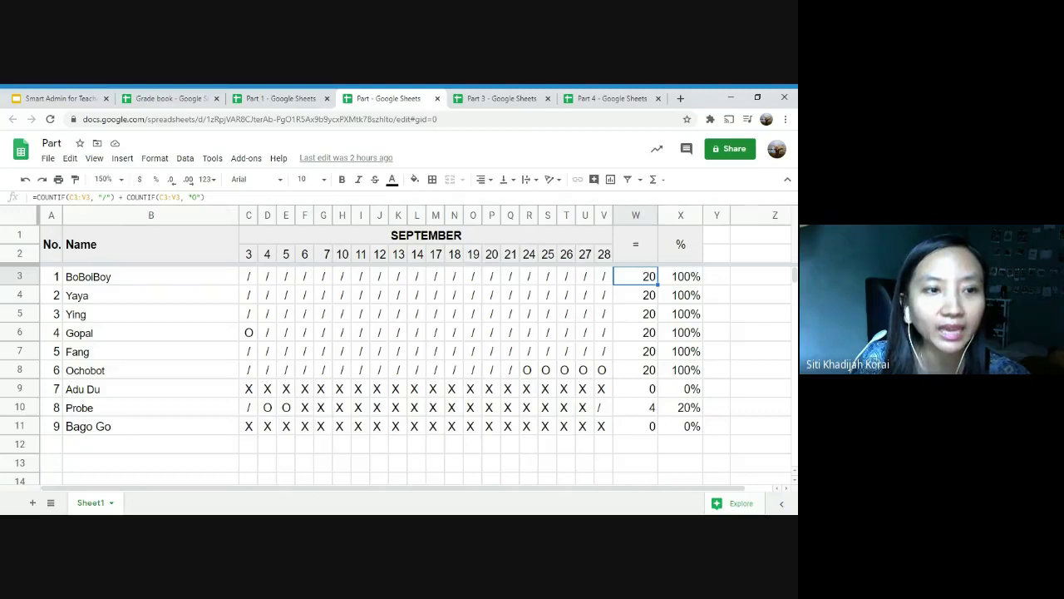
Step: Remove the "/" count from W6's formula, leaving =COUNTIF(C6:V6, "O")
click(650, 335)
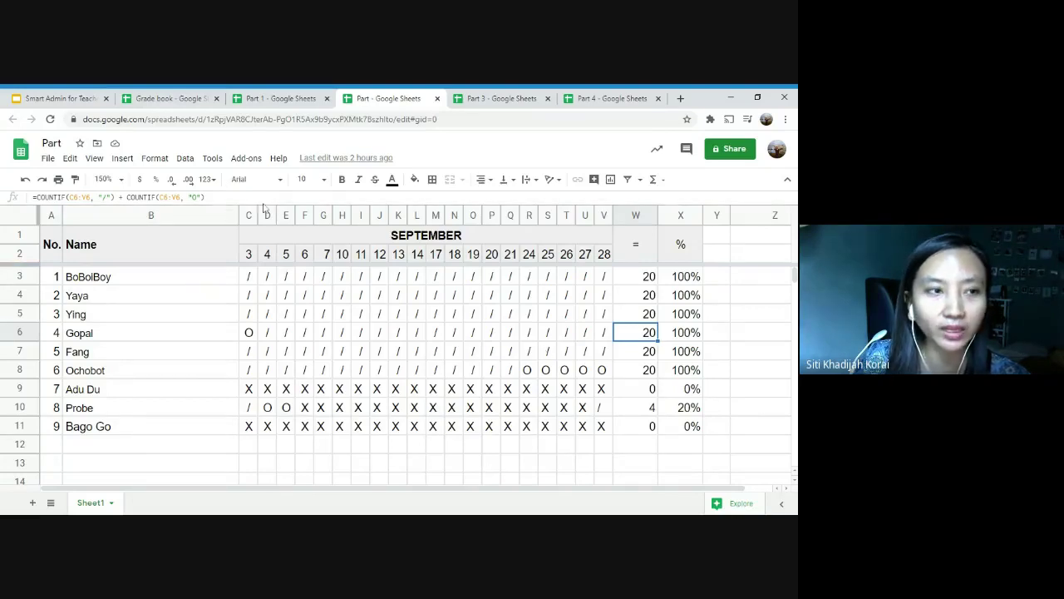
drag(127, 198, 37, 198)
key(BackSpace)
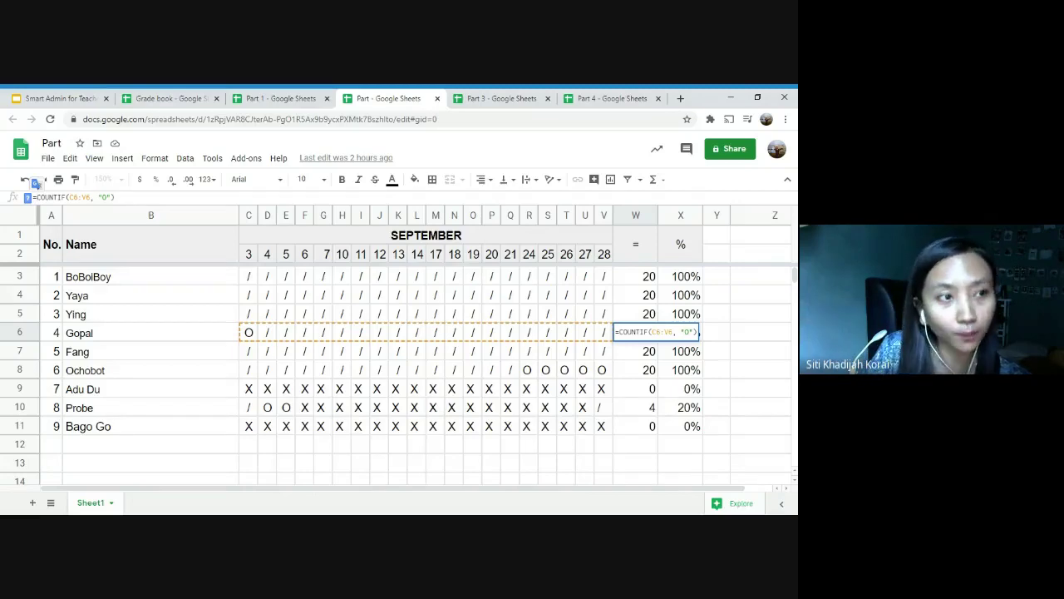
key(Return)
click(642, 335)
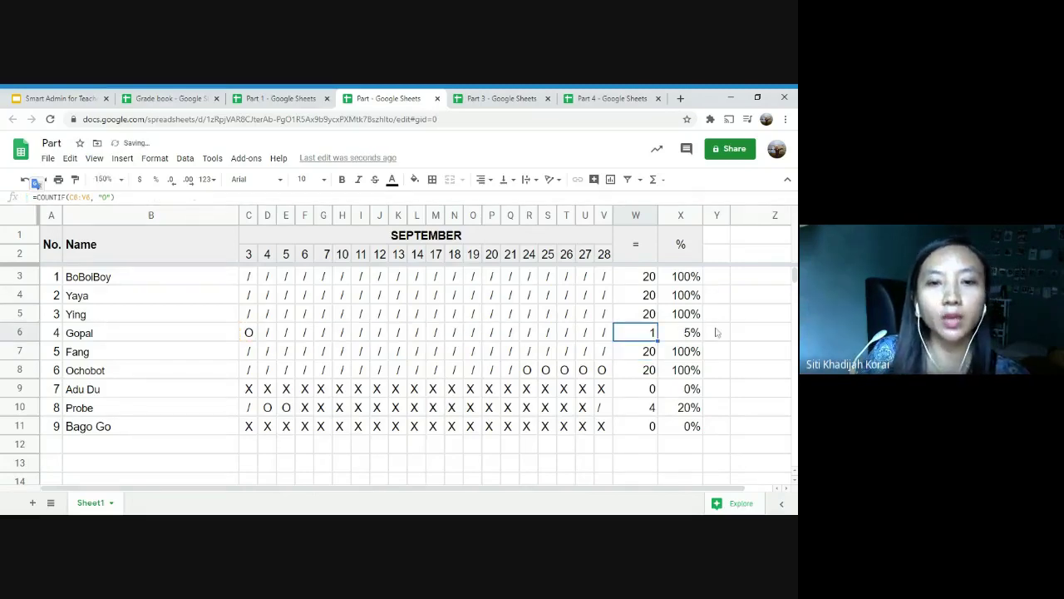
Step: Check the mark in C6 and restore W6's formula to =COUNTIF(C6:V6, "/") + COUNTIF(C6:V6, "O")
click(253, 334)
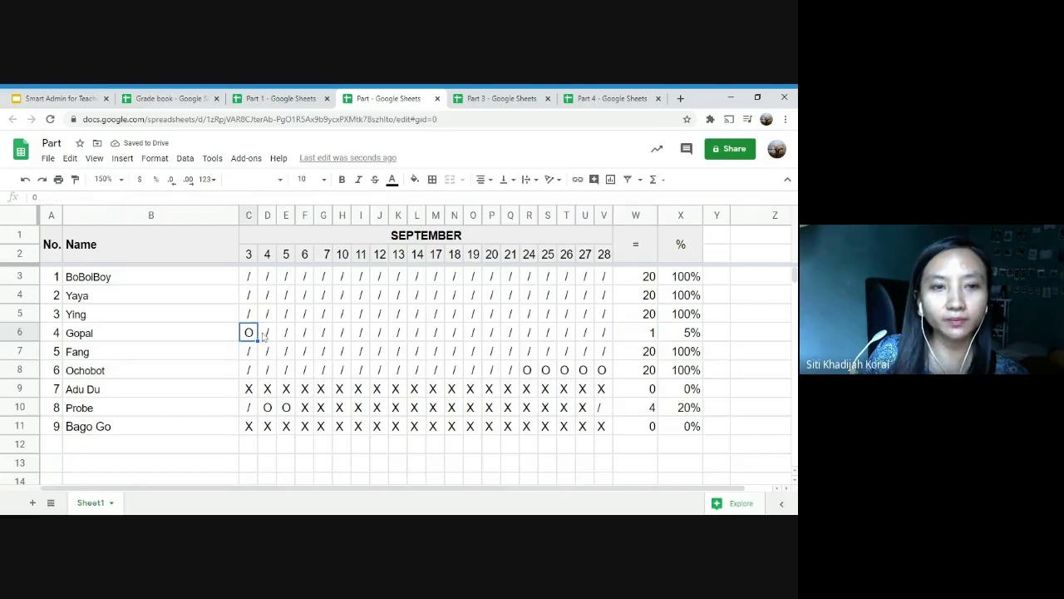
click(642, 336)
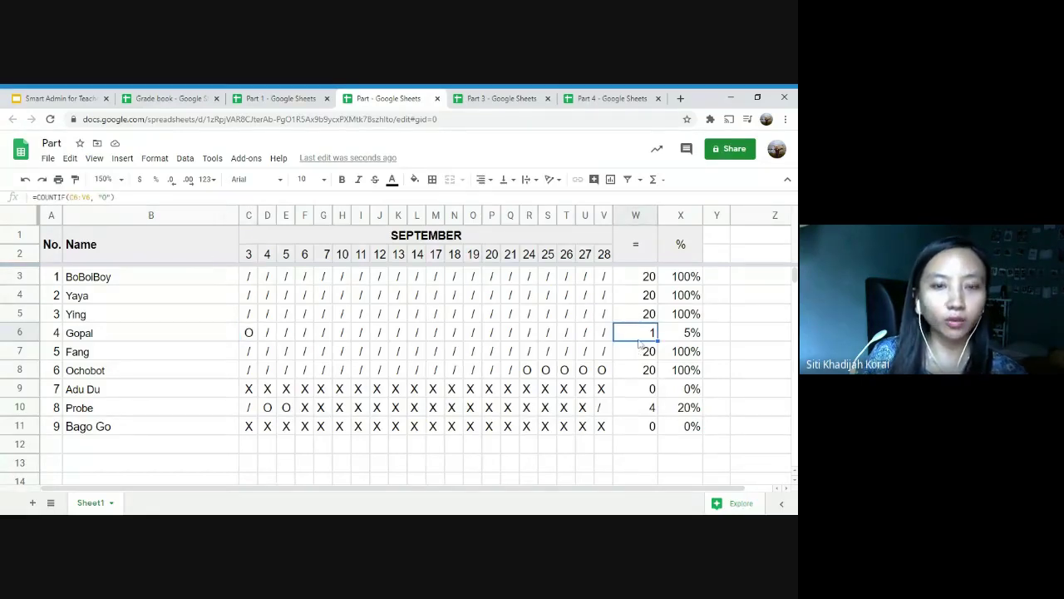
key(ctrl+v)
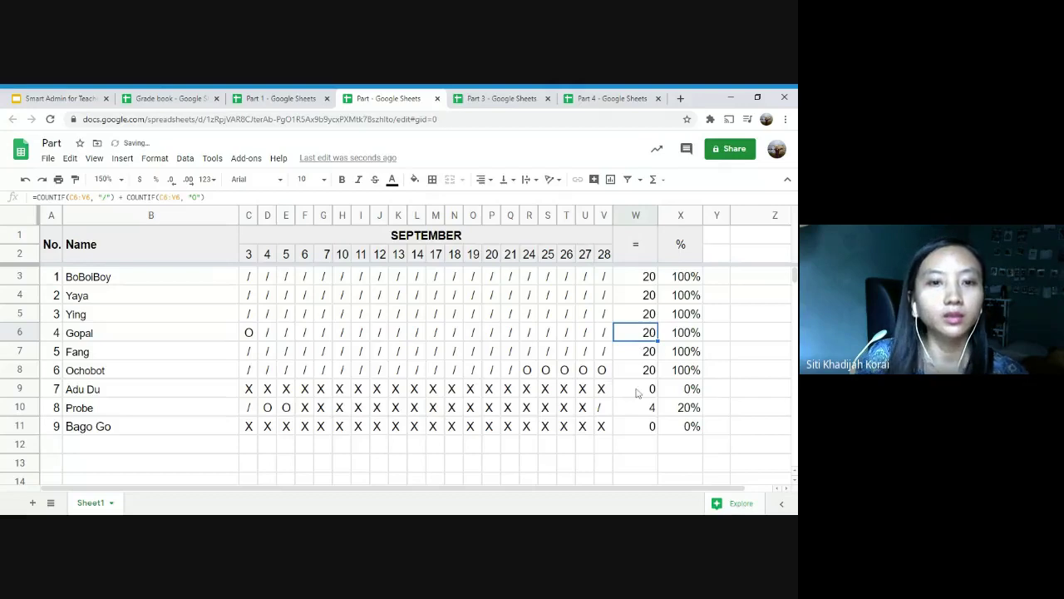
Step: Compare the attendance count formulas in W9, W10 and W11, and highlight the "/" and "O" marks in row 10
click(629, 374)
click(633, 386)
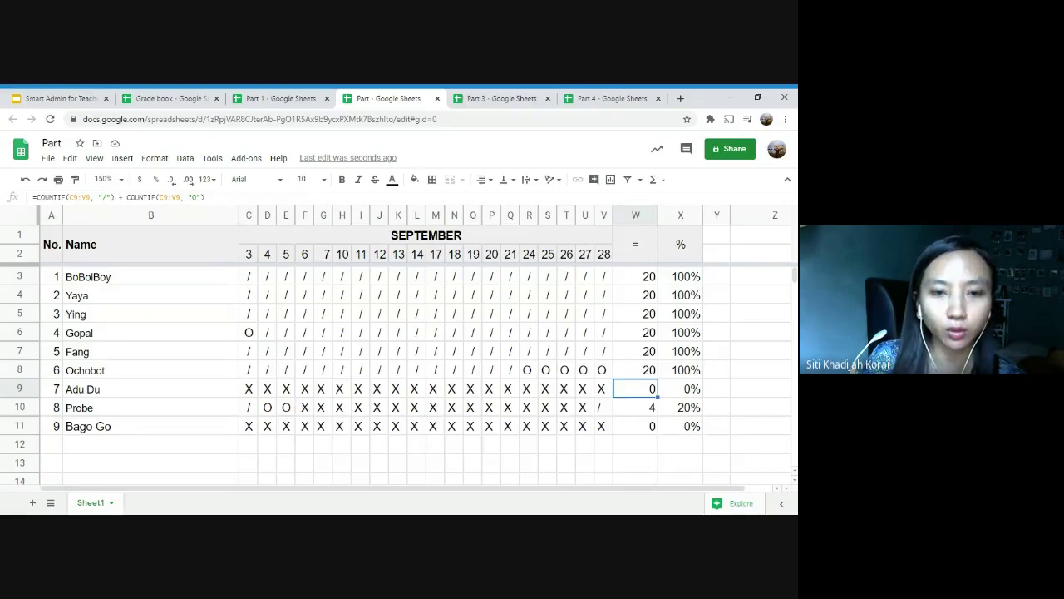
click(646, 407)
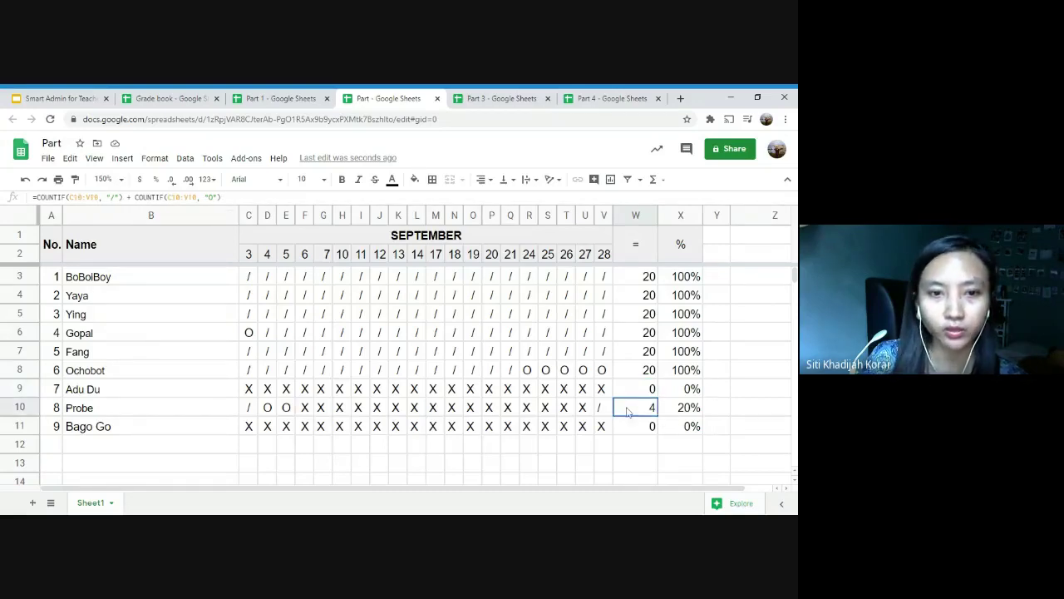
click(606, 410)
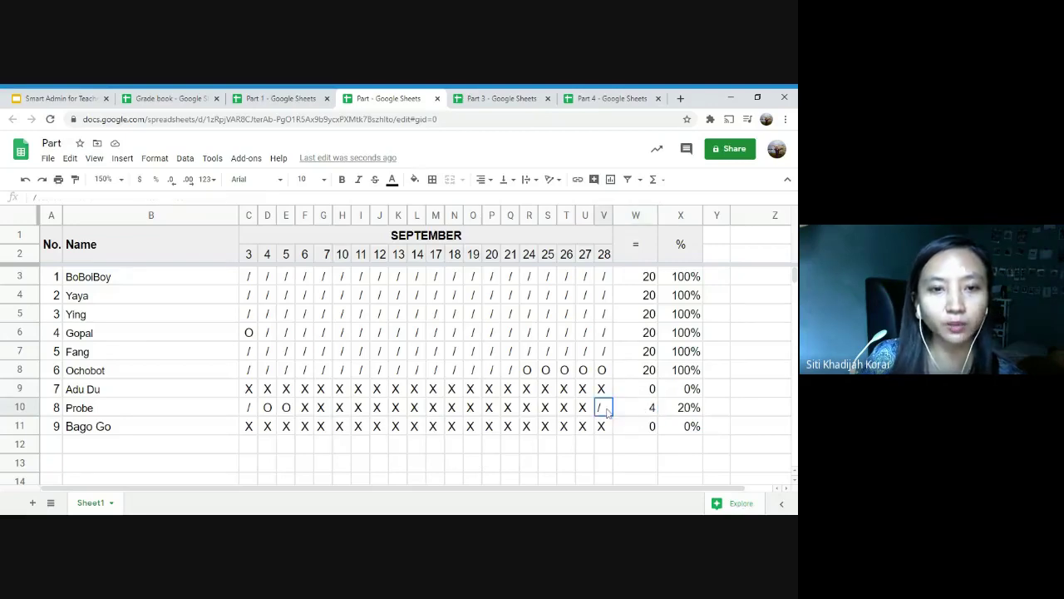
drag(286, 412, 249, 411)
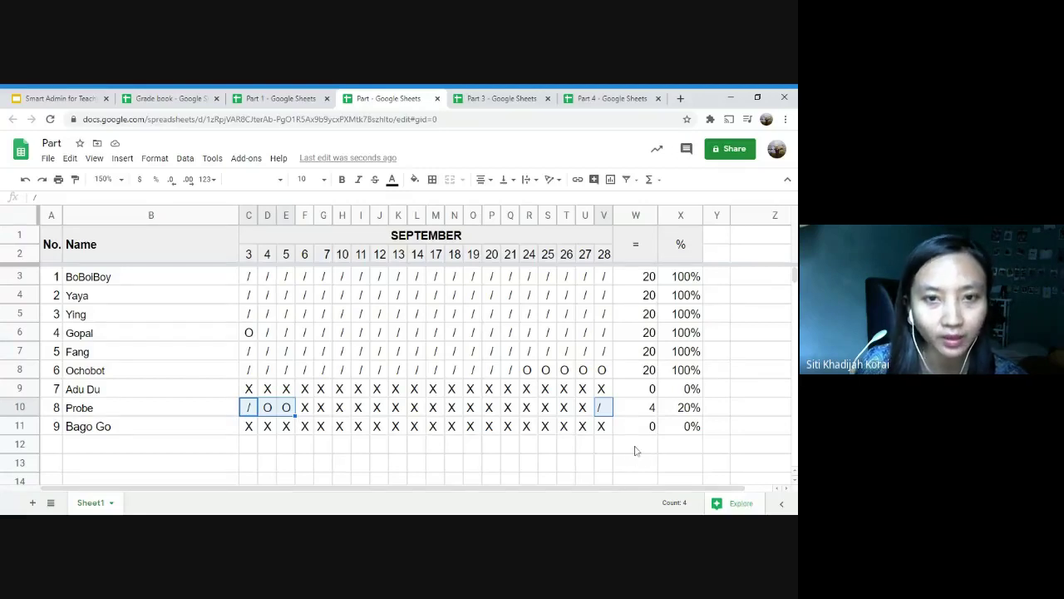
click(643, 428)
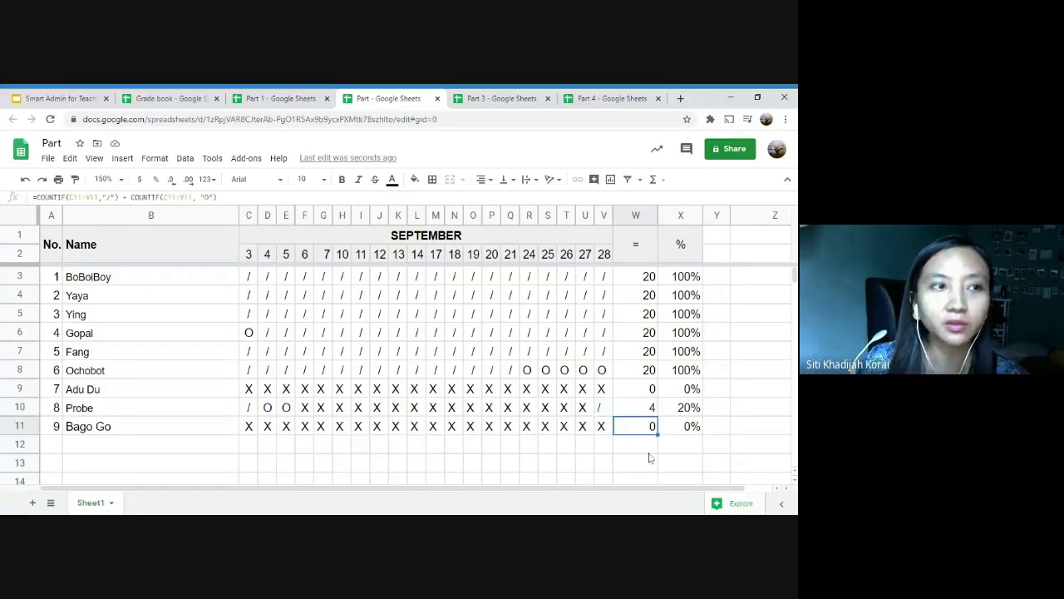
Step: Examine the percentage formulas in X11, X4 and X3 alongside the total in W3 and the marks in C3:V3
key(Right)
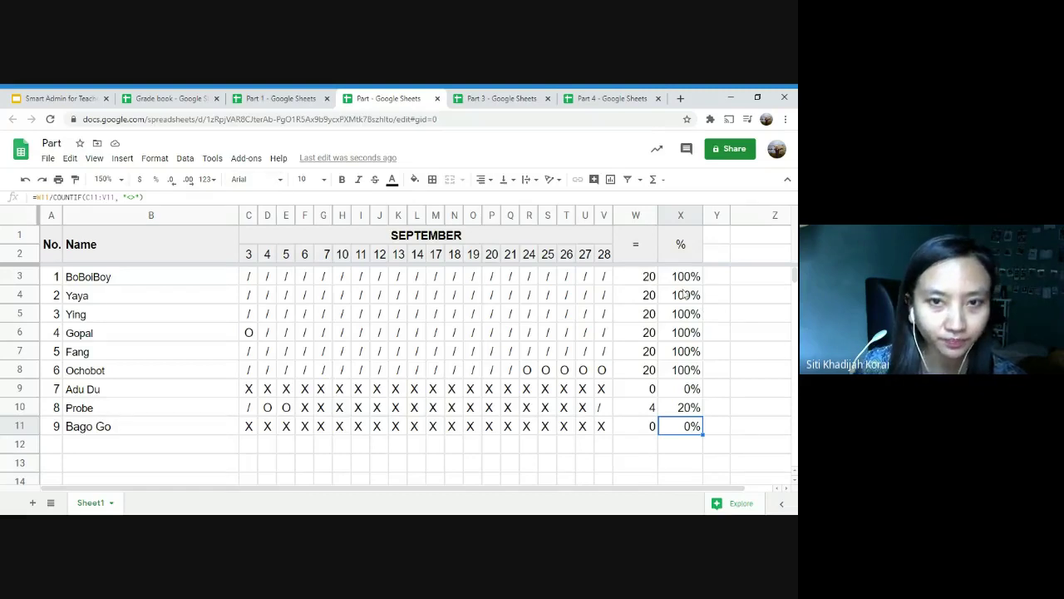
click(683, 295)
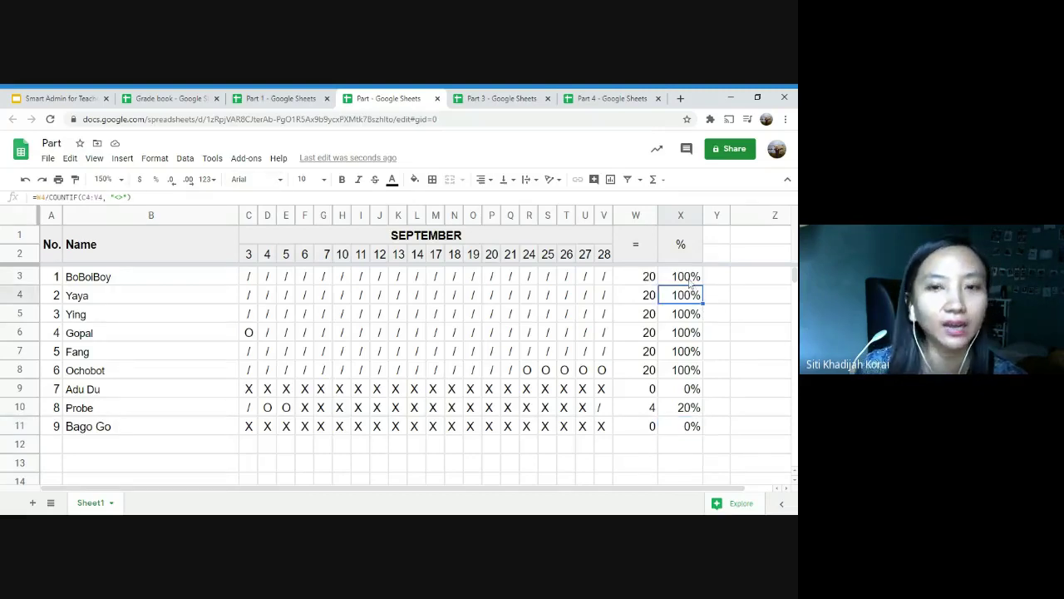
click(689, 281)
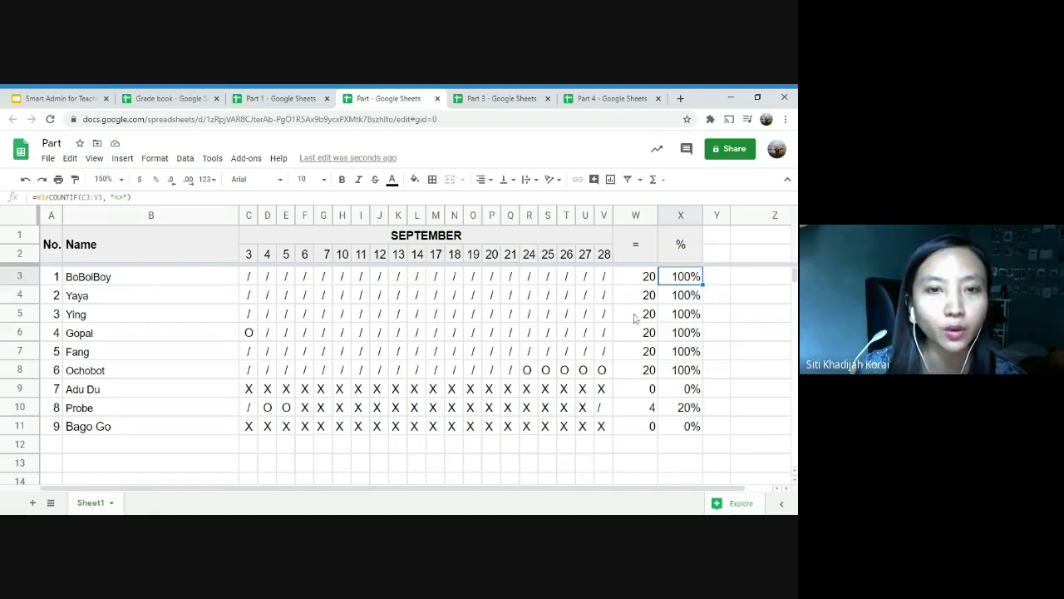
click(643, 281)
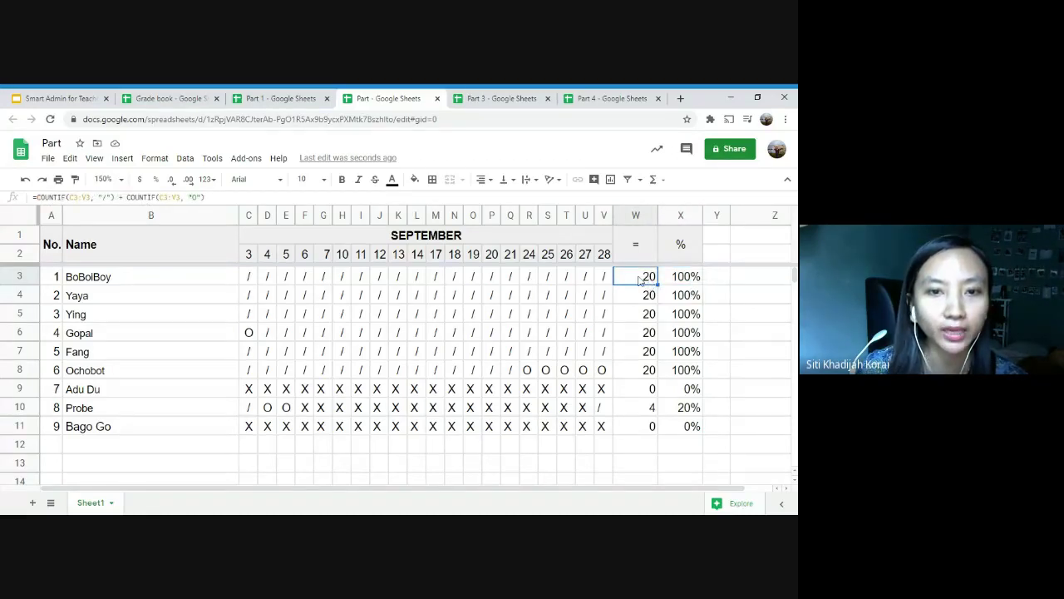
click(687, 281)
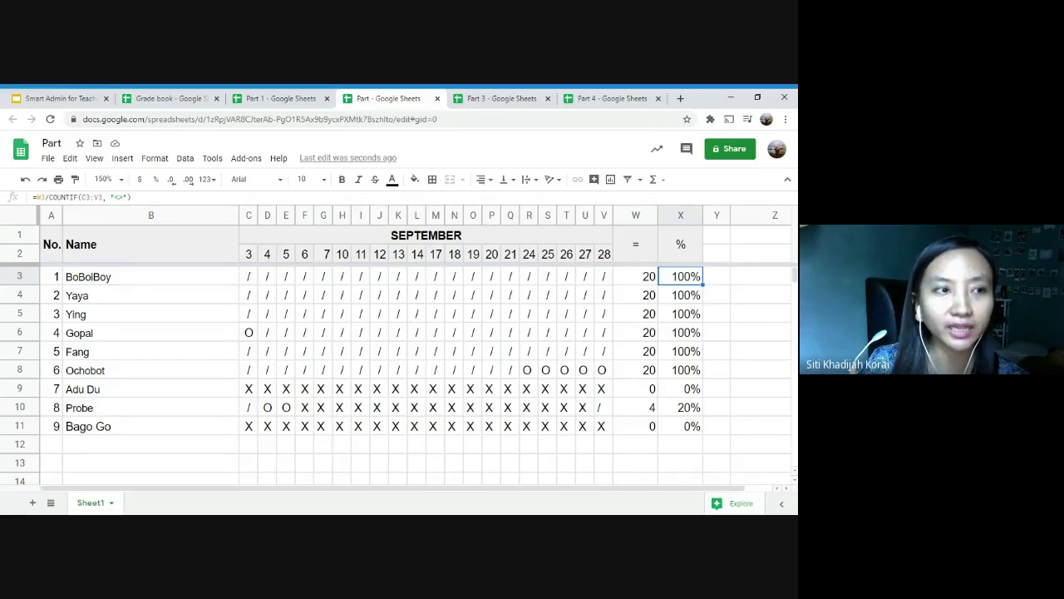
drag(248, 275, 603, 283)
click(708, 282)
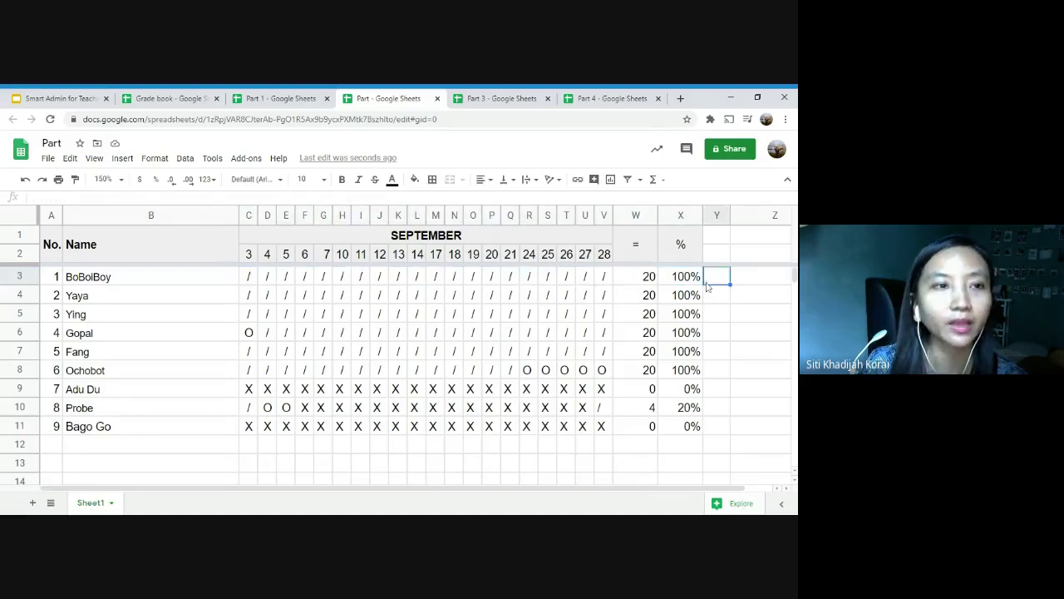
Step: Highlight the "<>" criterion in X3's formula, remove the stray Y6 reference and keep the original formula
click(687, 279)
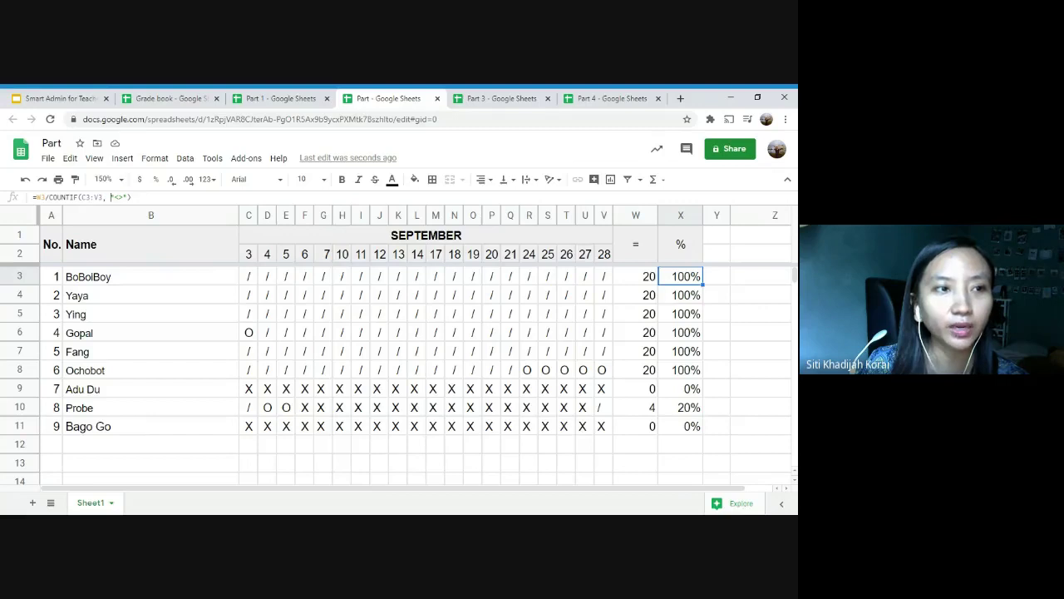
drag(111, 198, 127, 198)
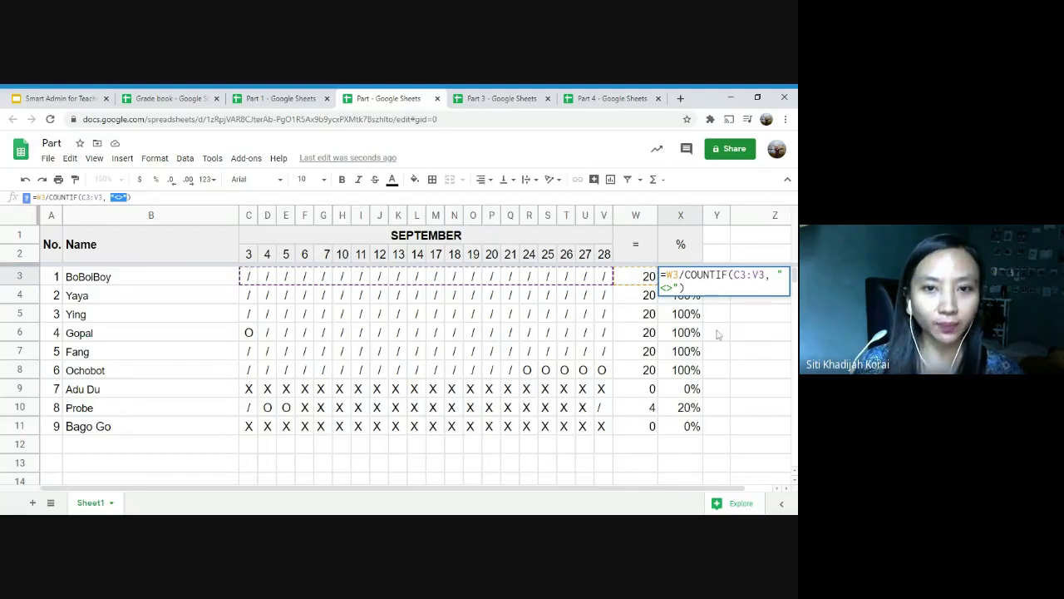
click(717, 333)
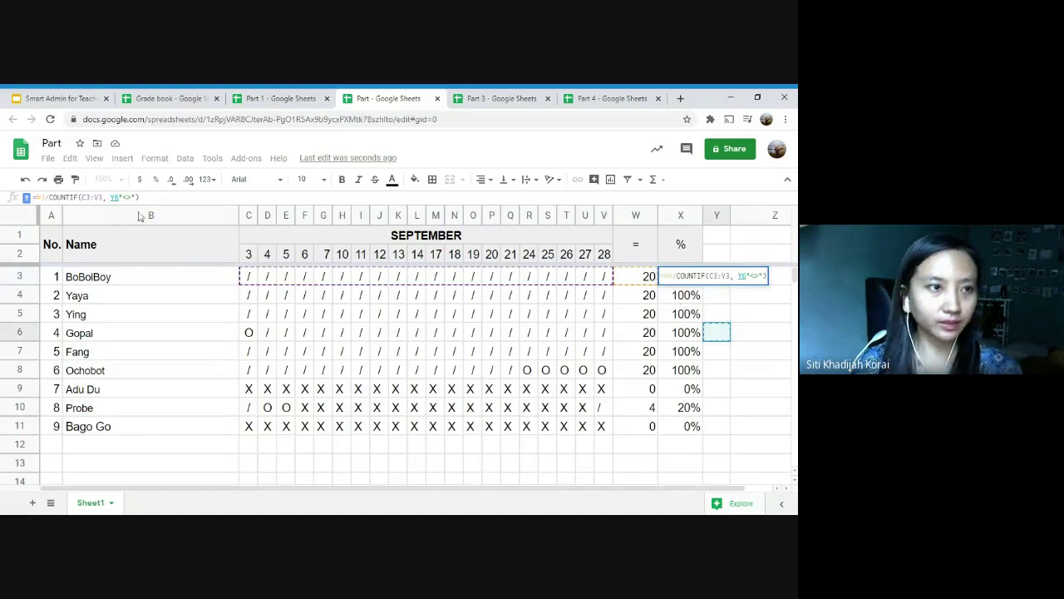
key(BackSpace)
key(BackSpace)
key(Return)
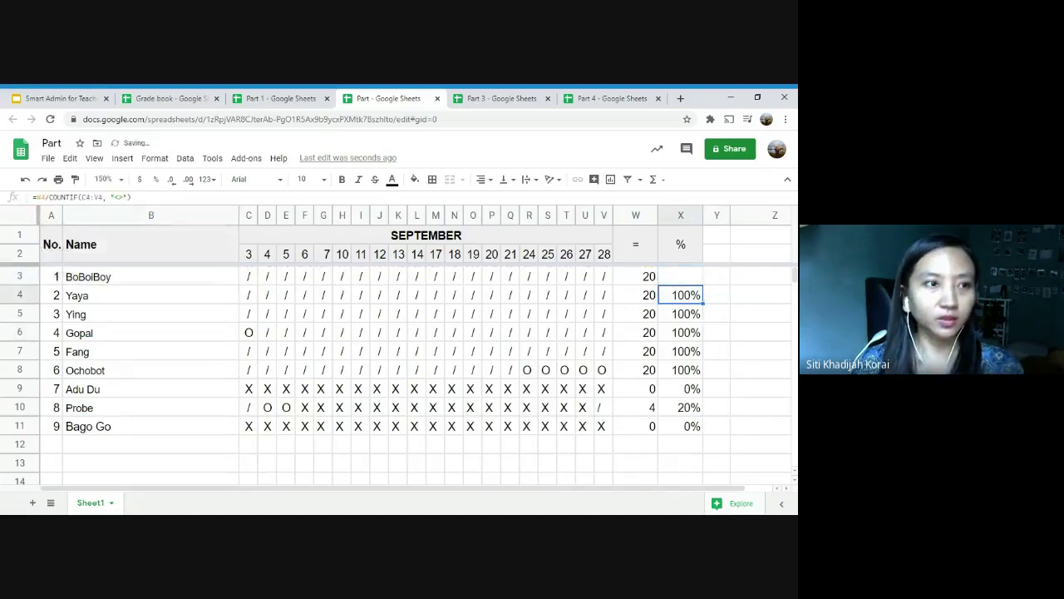
Step: Inspect the percentage formulas in X11 and X10 together with the attendance marks in C10:V10
click(676, 428)
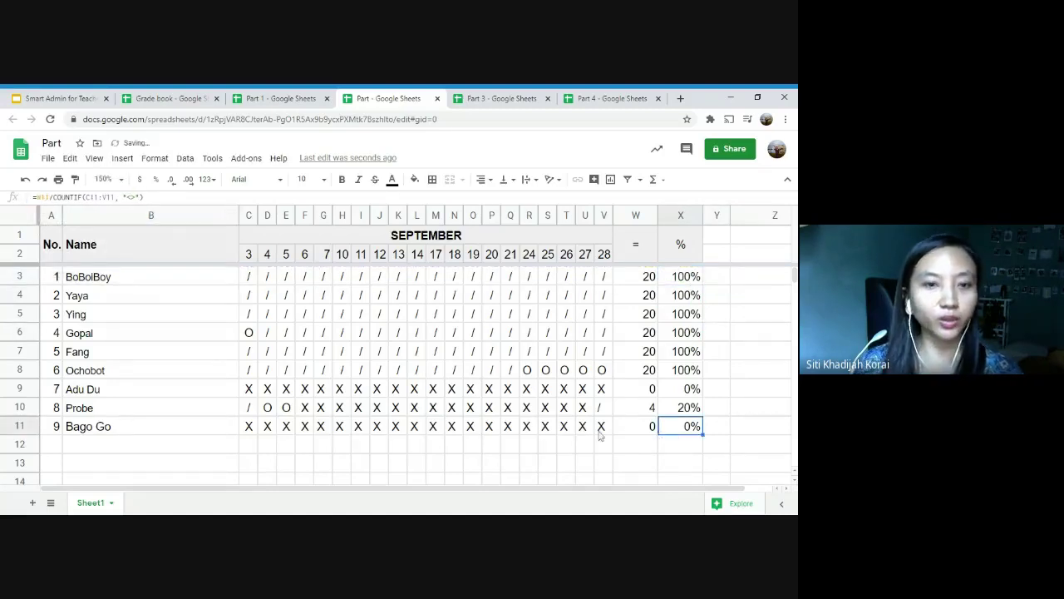
click(678, 408)
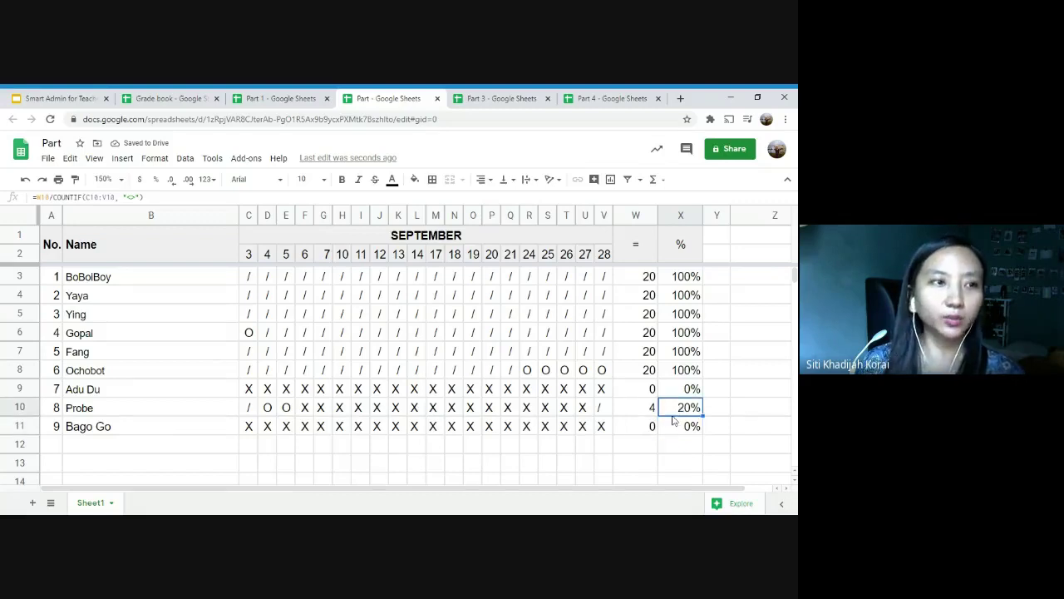
drag(601, 407, 254, 409)
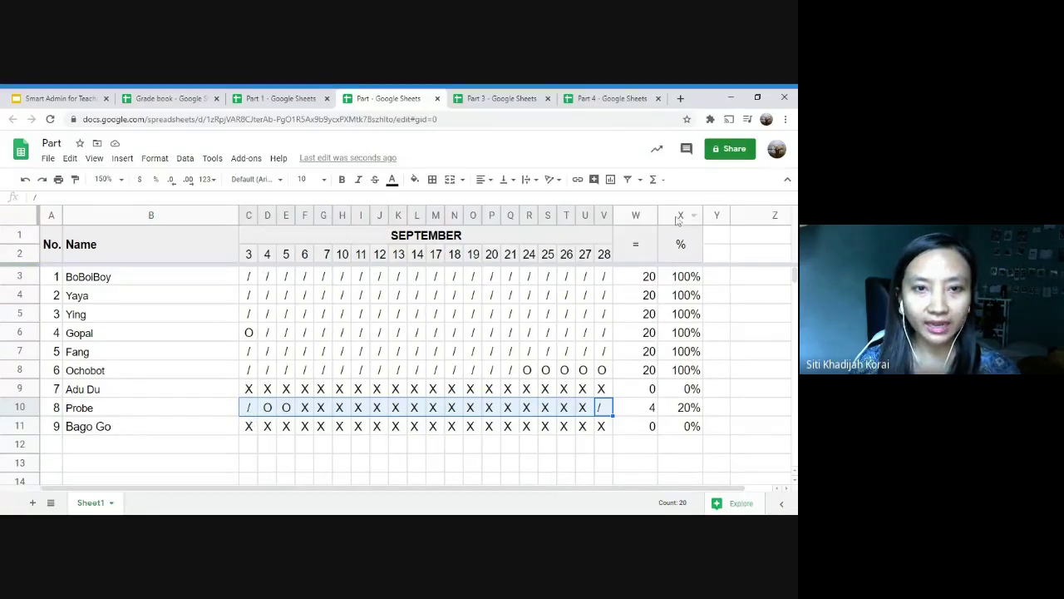
click(690, 408)
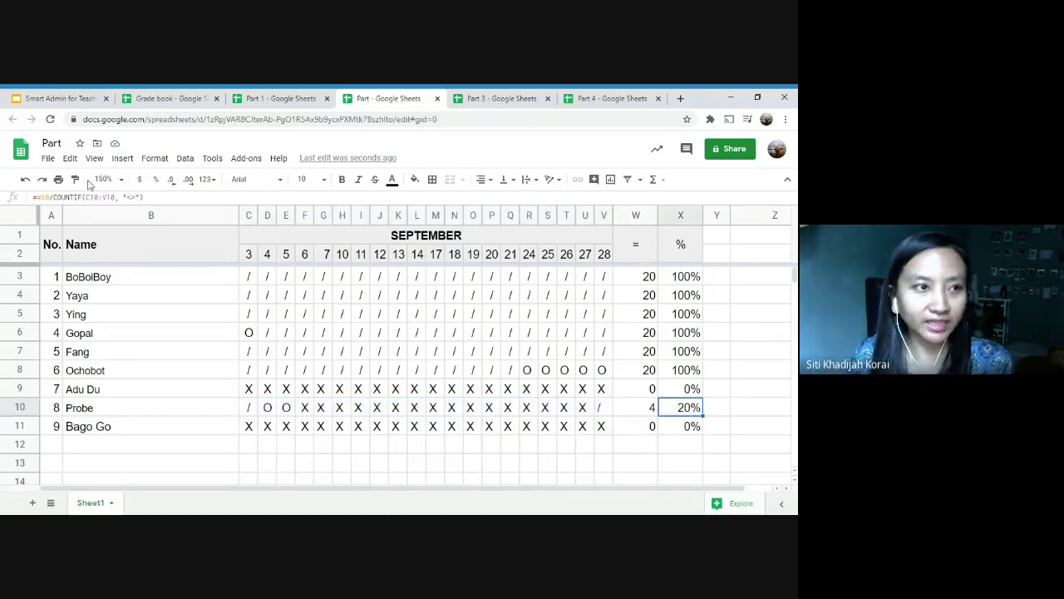
Step: Delete the stray Z8 reference from X10's formula, highlight its "<>" criterion and re-enter =W10/COUNTIF(C10:V10,"<>")
key(F2)
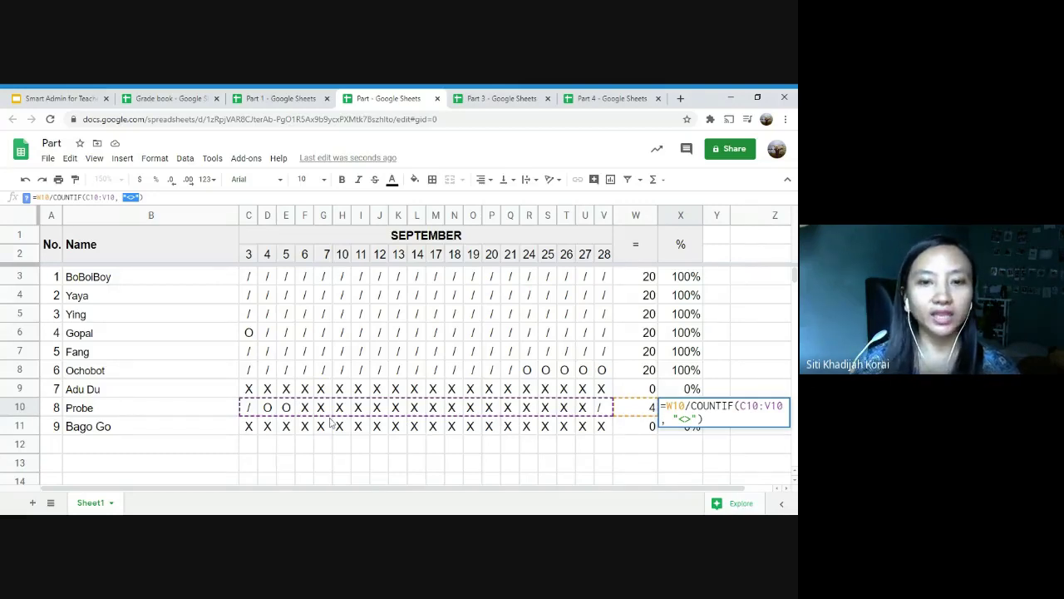
click(735, 374)
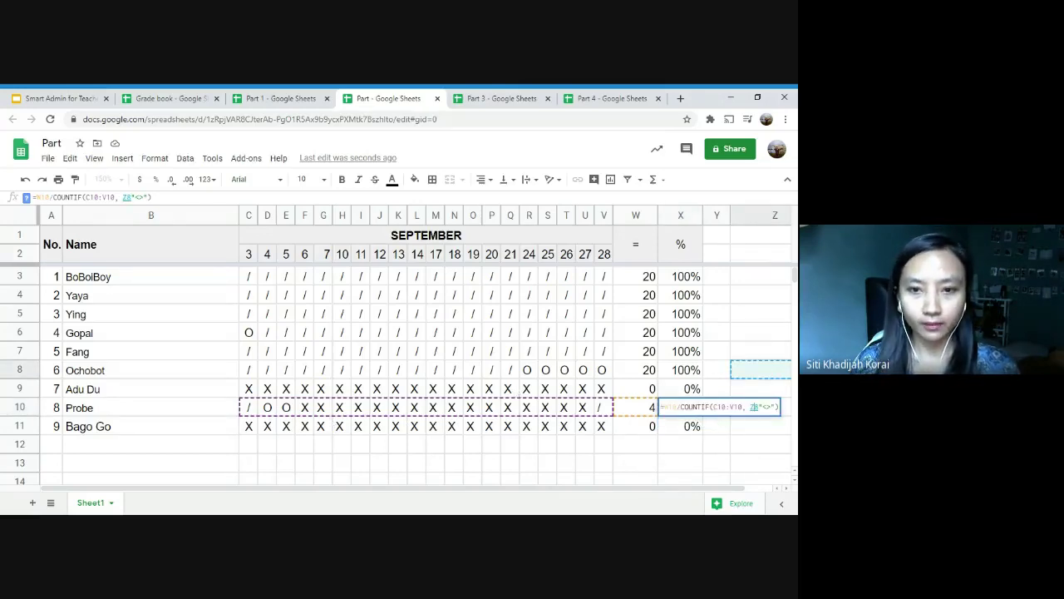
key(BackSpace)
key(BackSpace)
key(BackSpace)
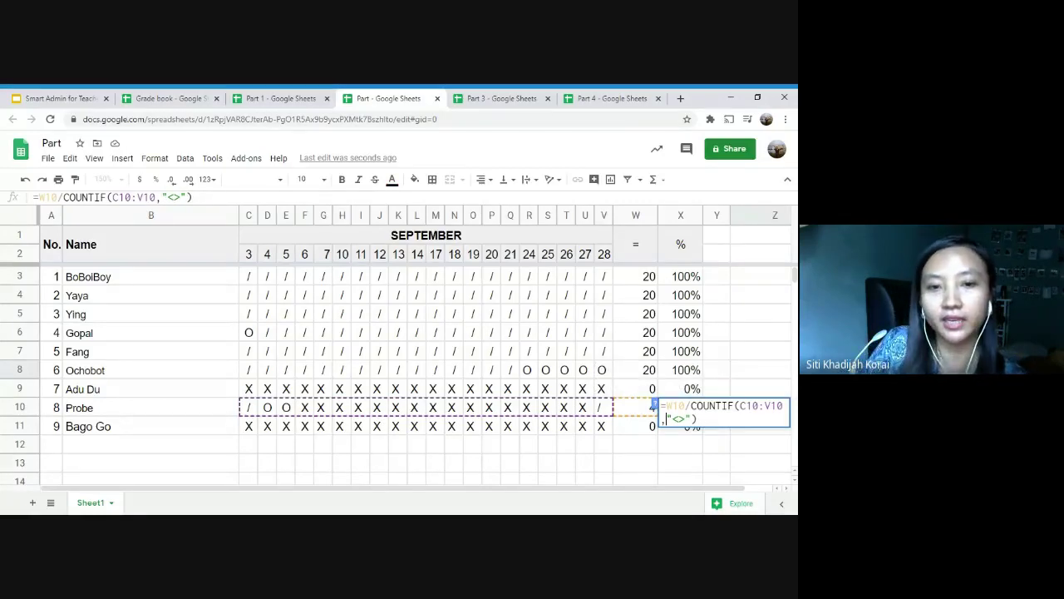
drag(667, 419, 692, 418)
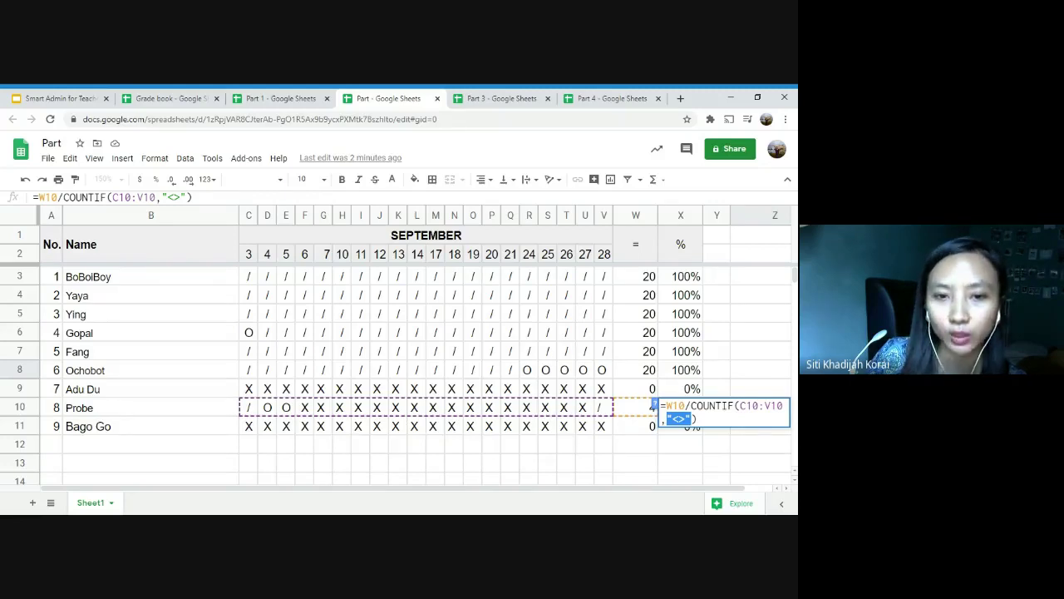
key(Return)
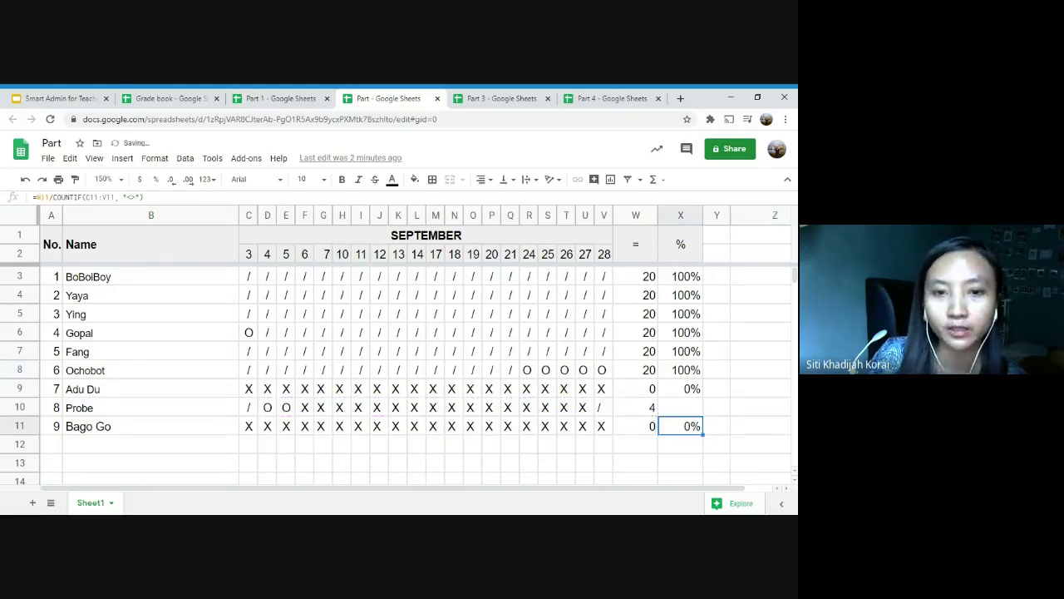
Step: Change the number format of the percentage cell X10 to Number
key(Up)
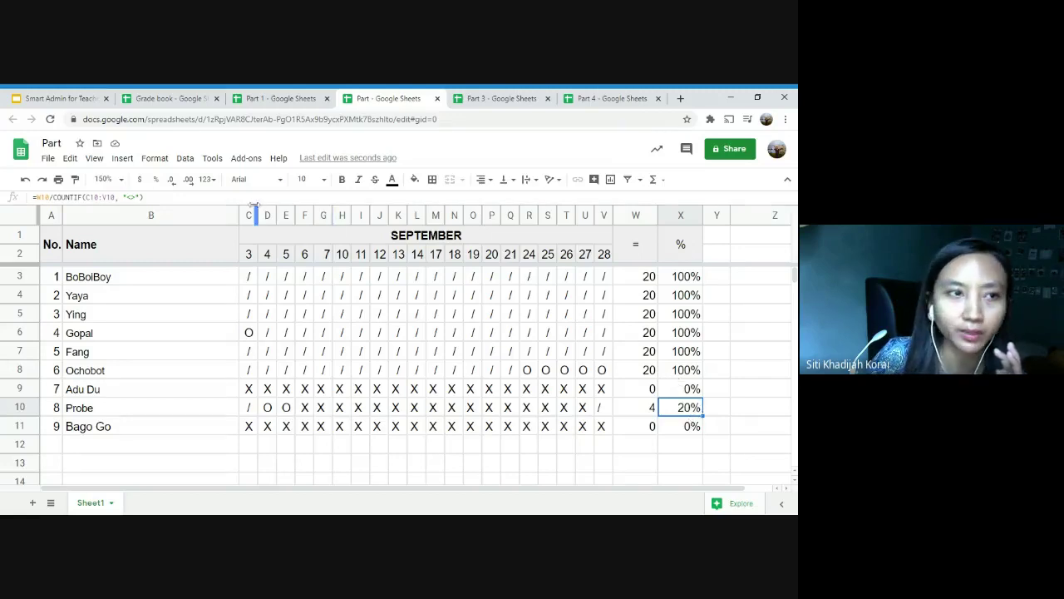
click(215, 180)
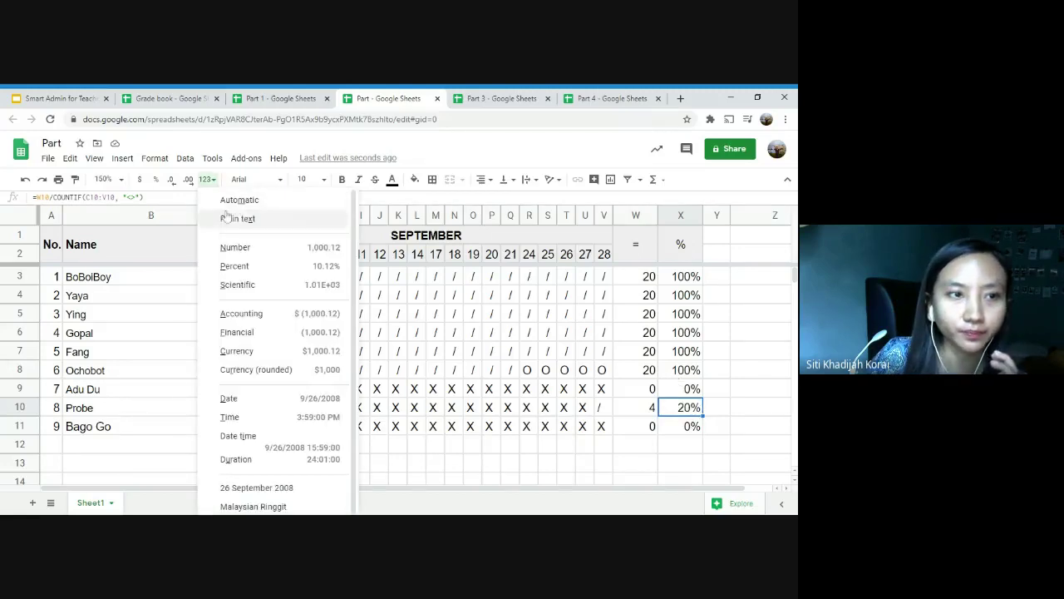
click(233, 248)
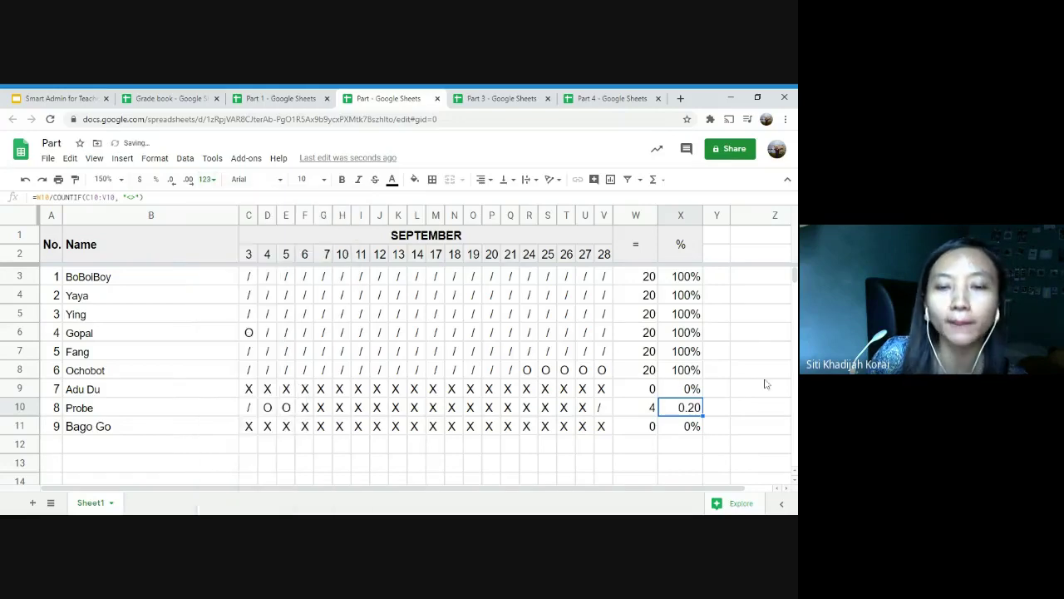
Step: Set the number format of the percentage cell X10 back to a percentage without decimals
click(724, 411)
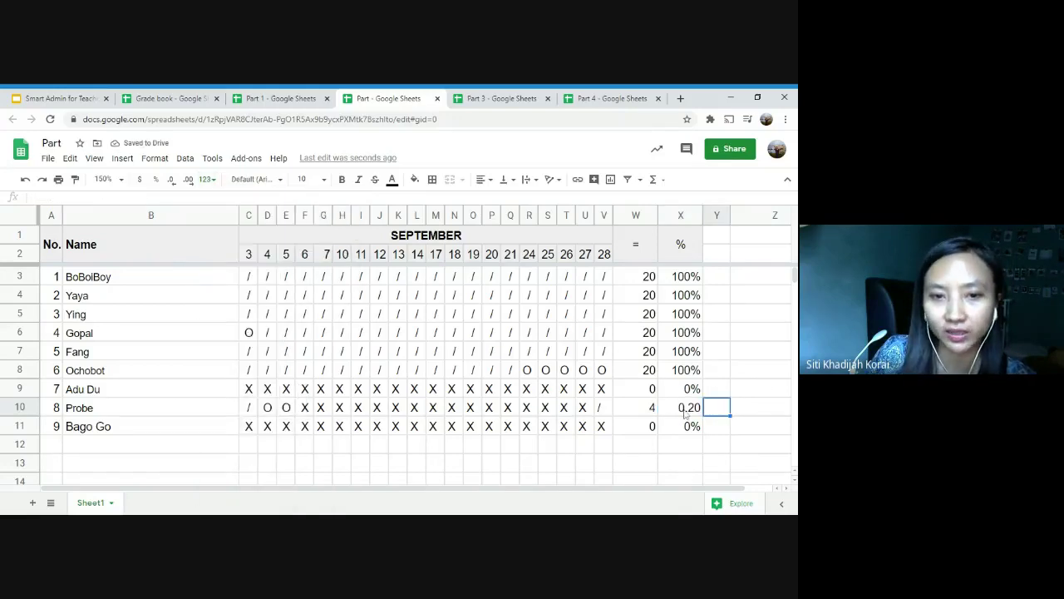
click(685, 411)
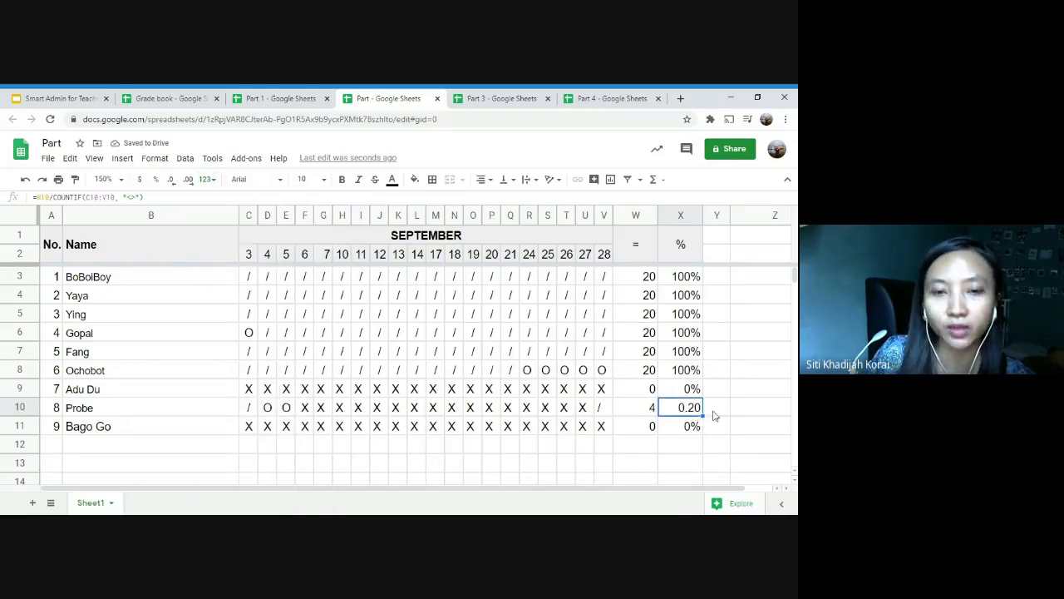
key(ctrl+shift+5)
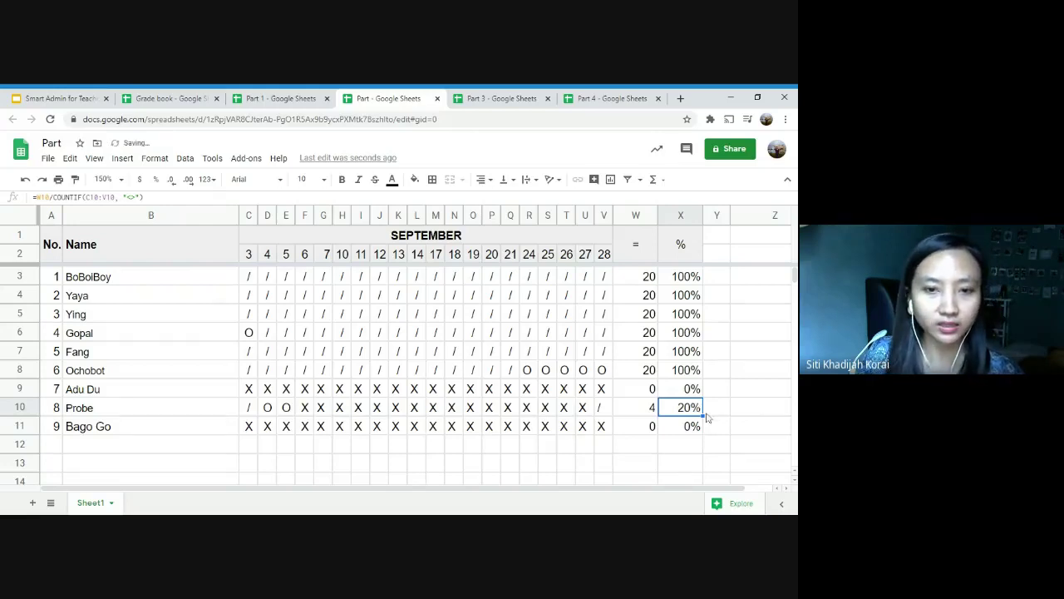
Step: Copy the attendance marks and count in C10:W10 and paste them into row 13 starting at C13
click(675, 462)
scroll(675, 462, down, 1)
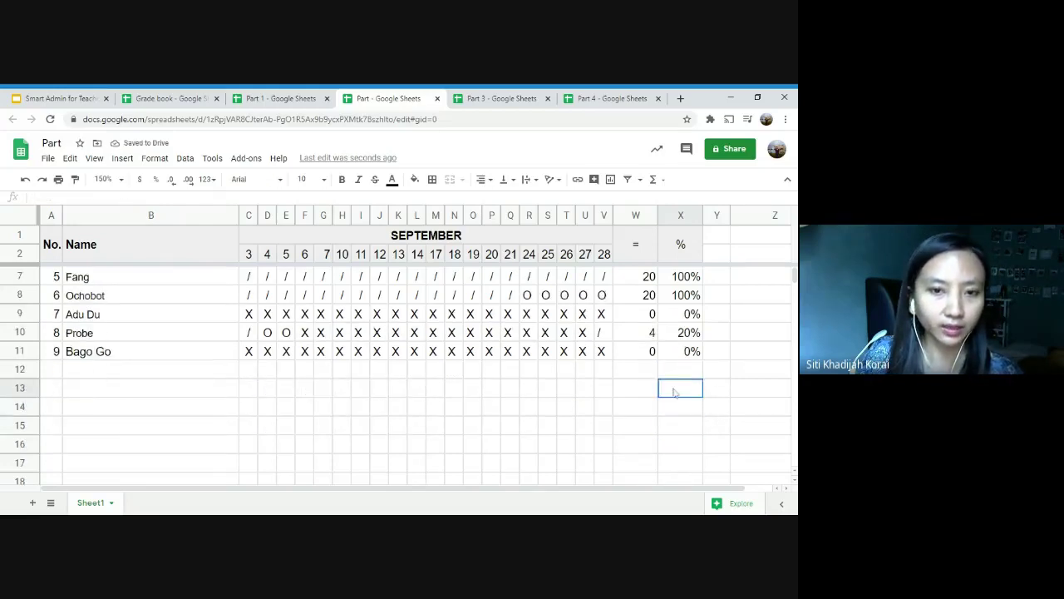
click(685, 334)
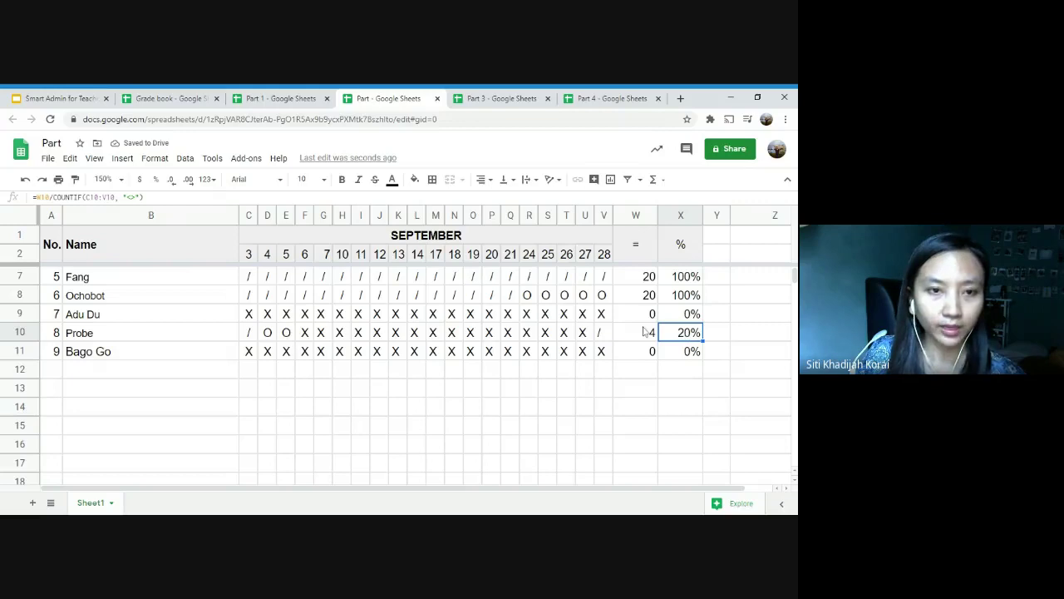
click(647, 333)
drag(251, 333, 696, 339)
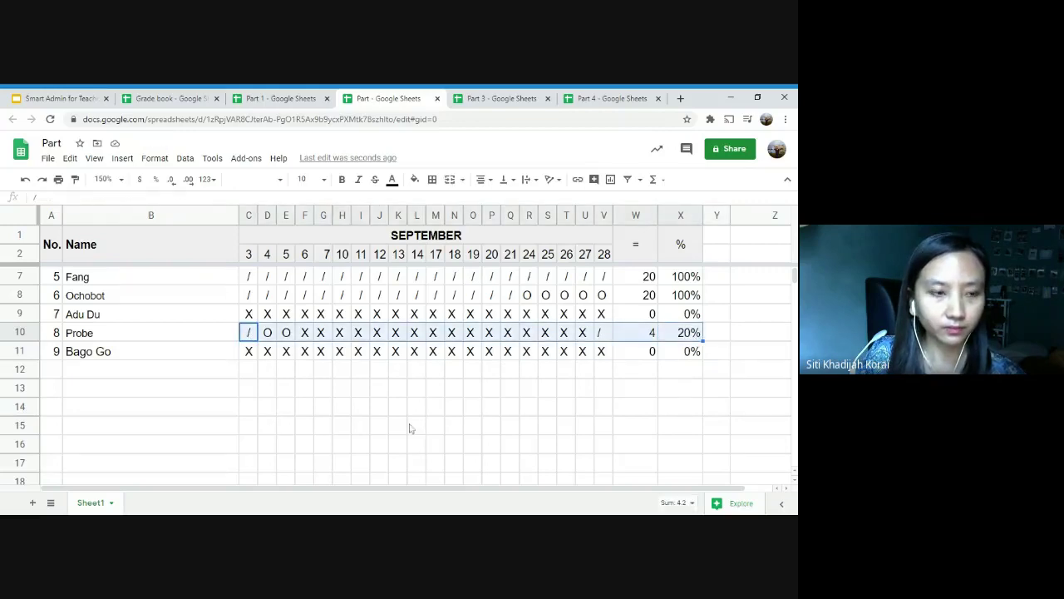
shift+click(655, 339)
key(ctrl+c)
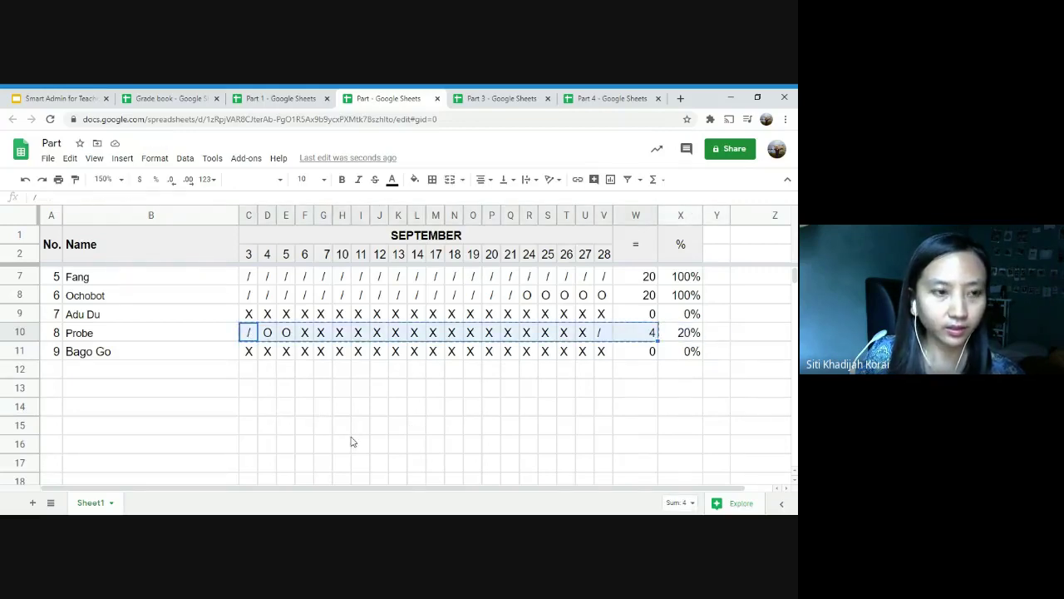
click(250, 391)
key(ctrl+v)
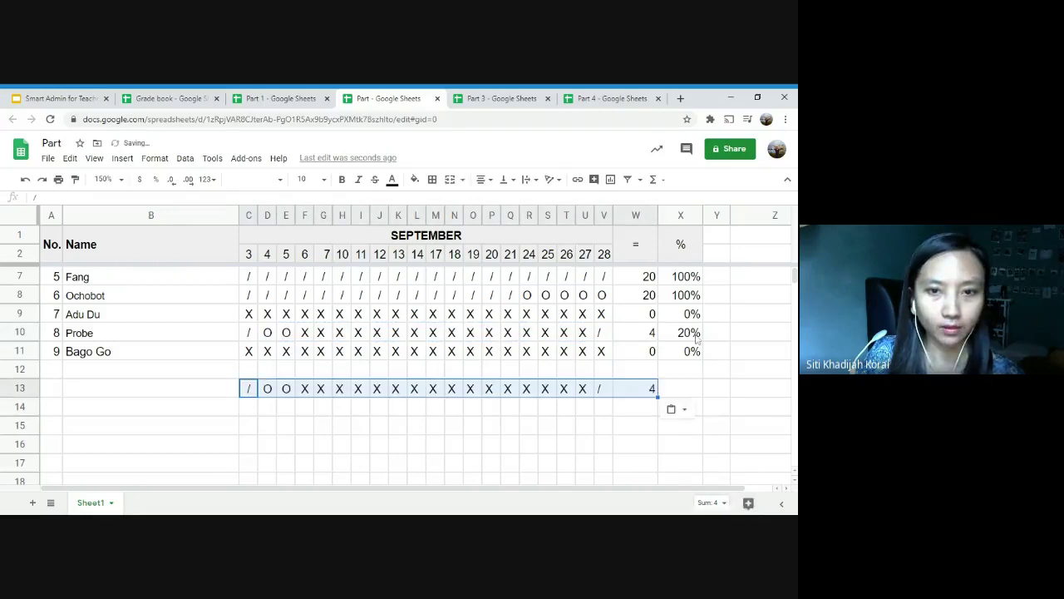
Step: Copy the formula text =W10/COUNTIF(C10:V10, "<>") from X10 into X13
click(692, 335)
key(ctrl+a)
key(ctrl+c)
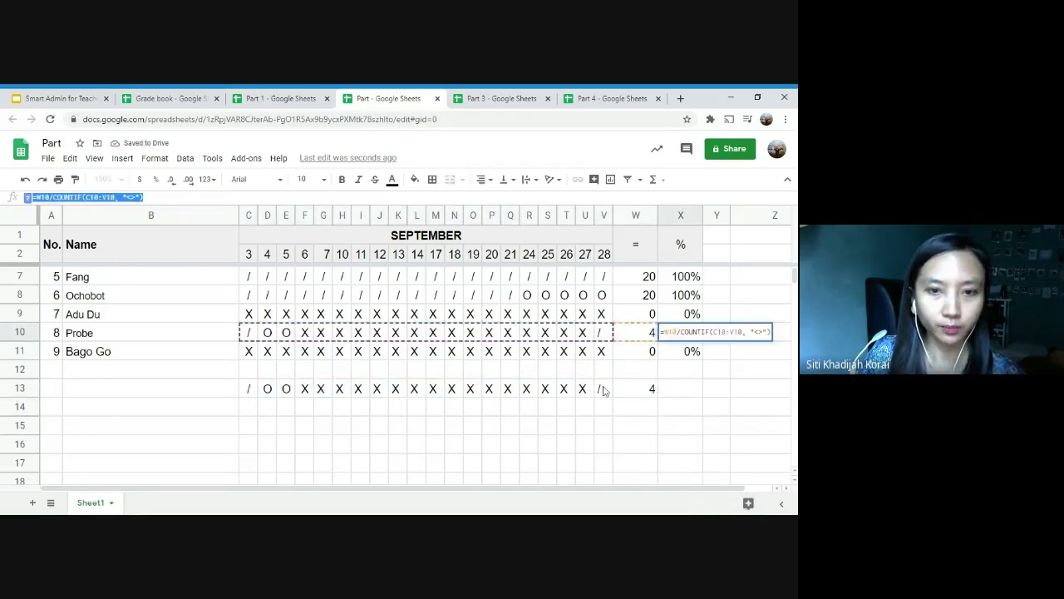
click(690, 397)
key(ctrl+v)
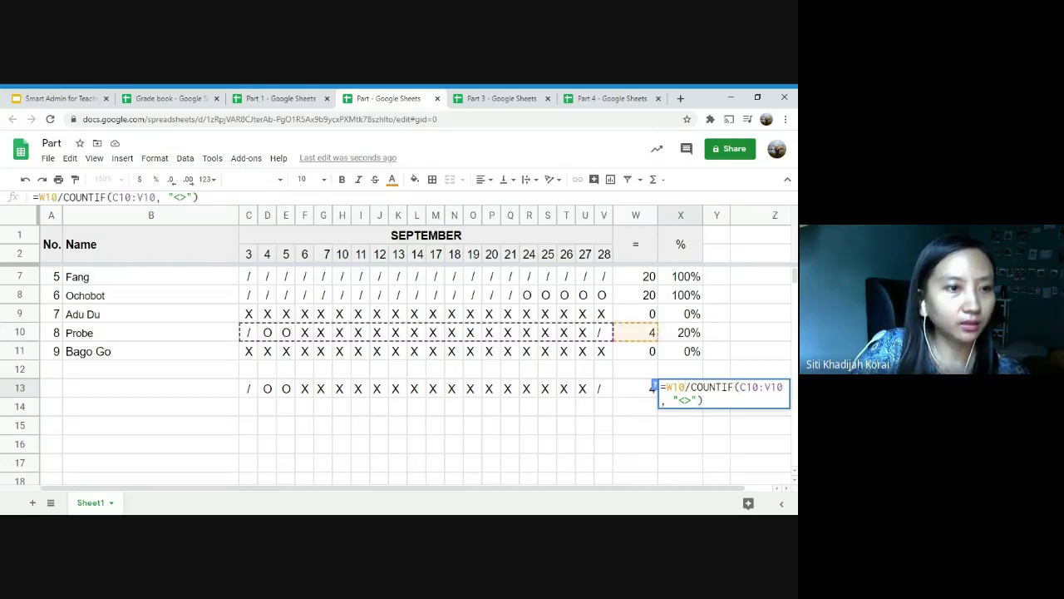
Step: Change the row references in X13's formula so it reads =W13/COUNTIF(C13:V13, "<>") and enter it
key(BackSpace)
key(BackSpace)
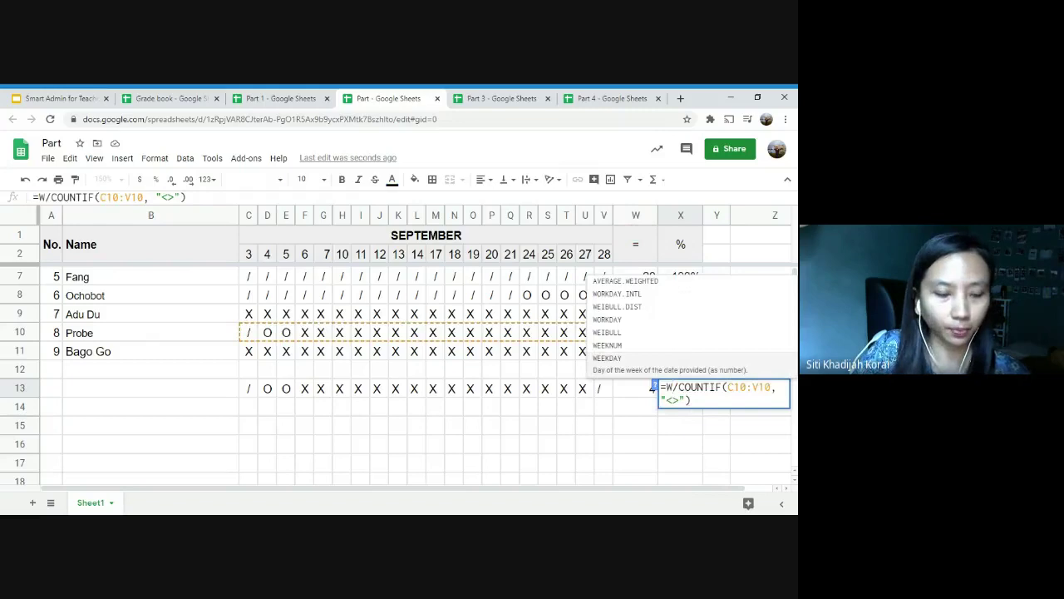
text(13)
key(Right)
key(Right)
key(Right)
key(Right)
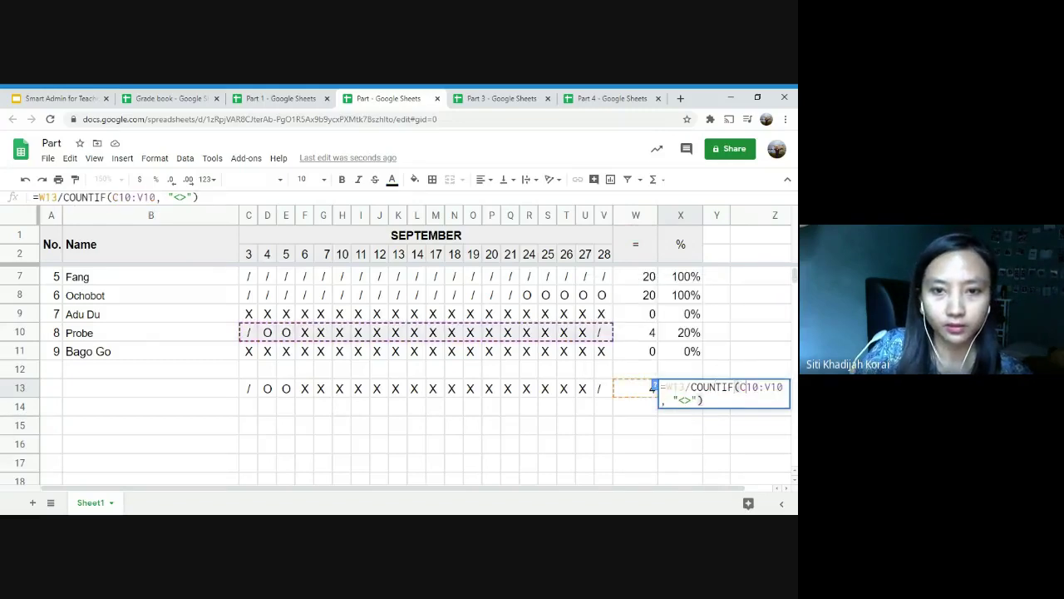
key(BackSpace)
text(3)
key(Right)
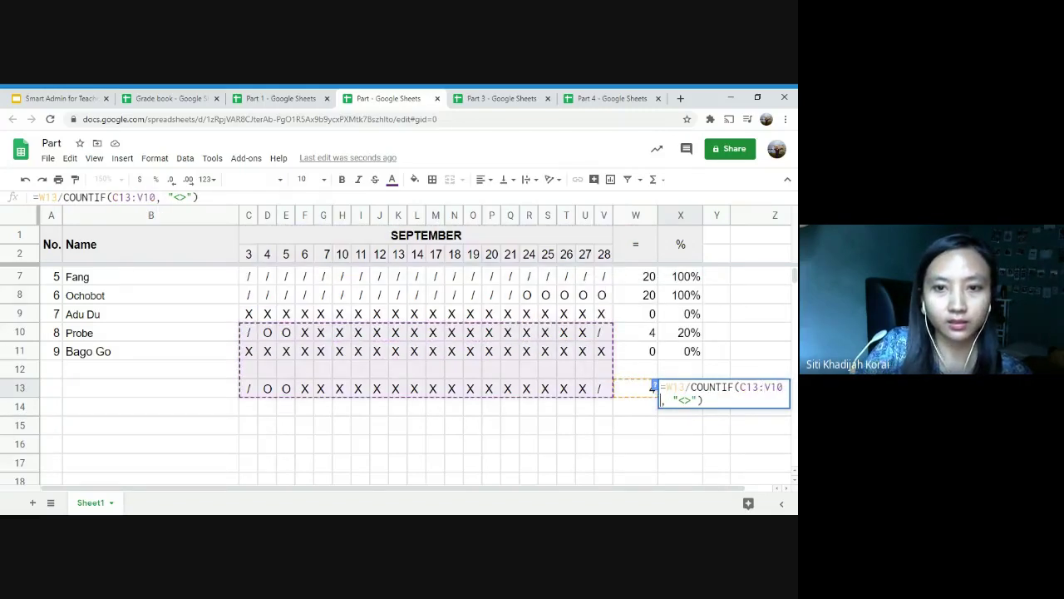
key(Left)
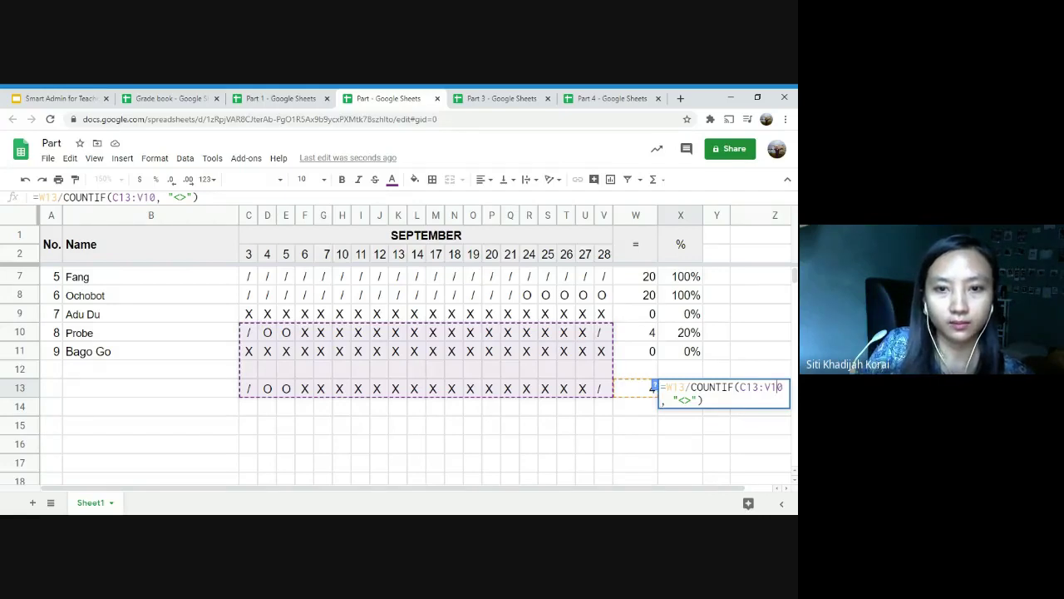
key(Delete)
text(3)
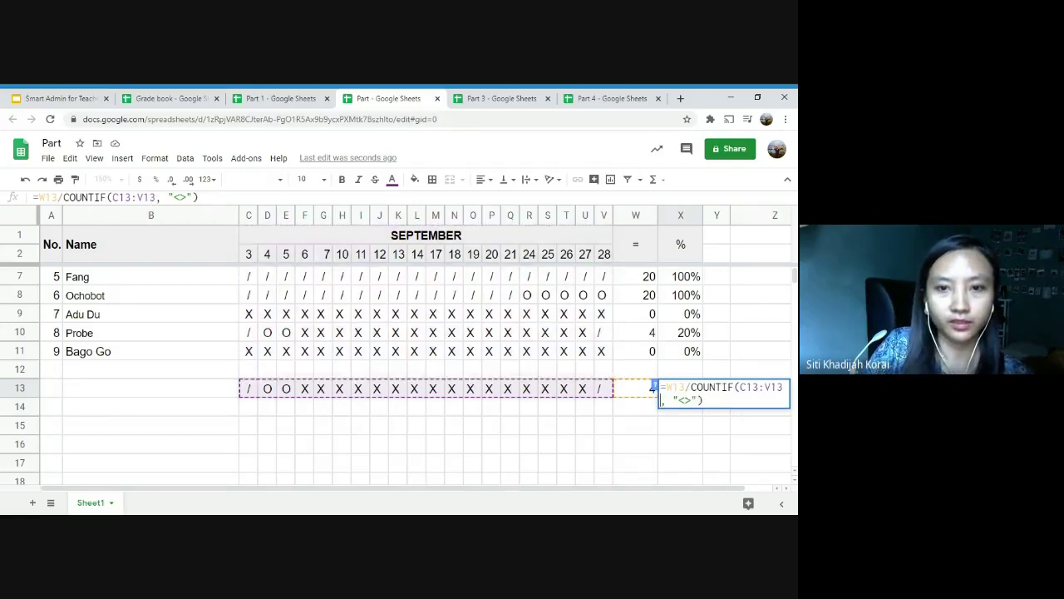
key(Return)
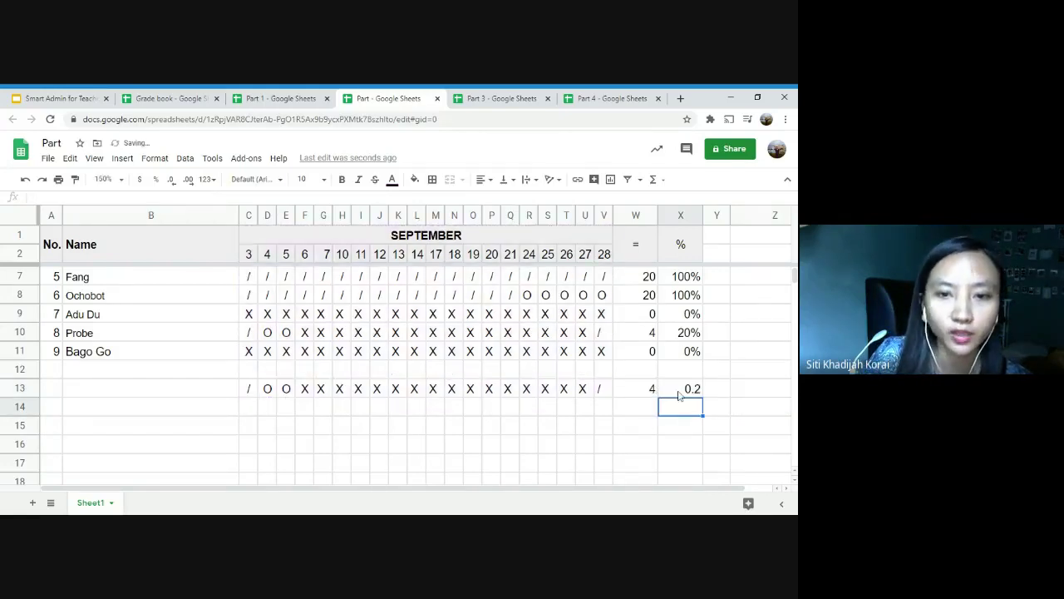
Step: Format X13 as Percent and reduce it to no decimal places
click(685, 391)
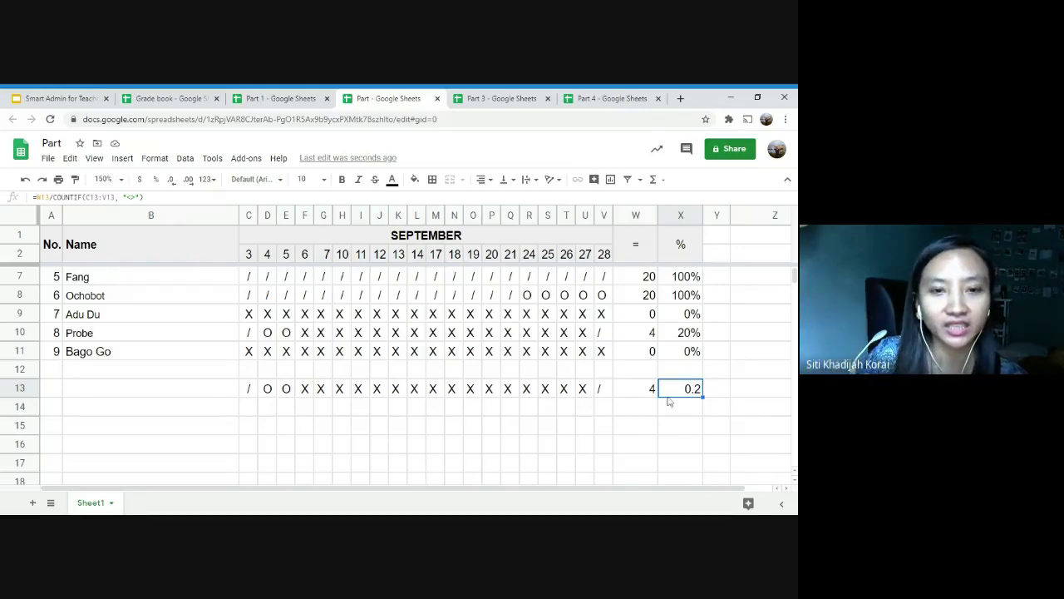
click(215, 182)
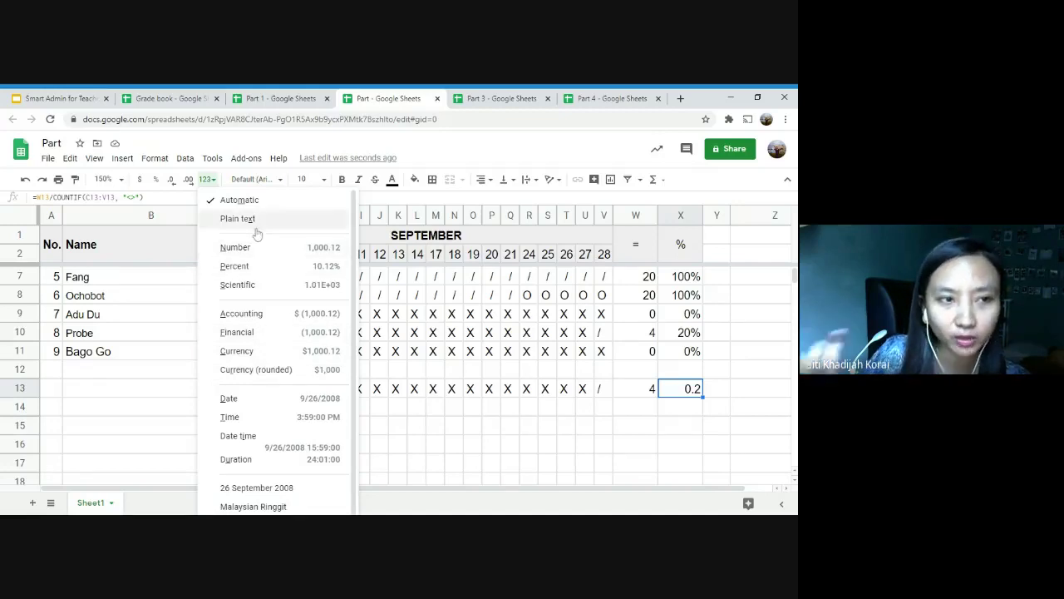
click(276, 268)
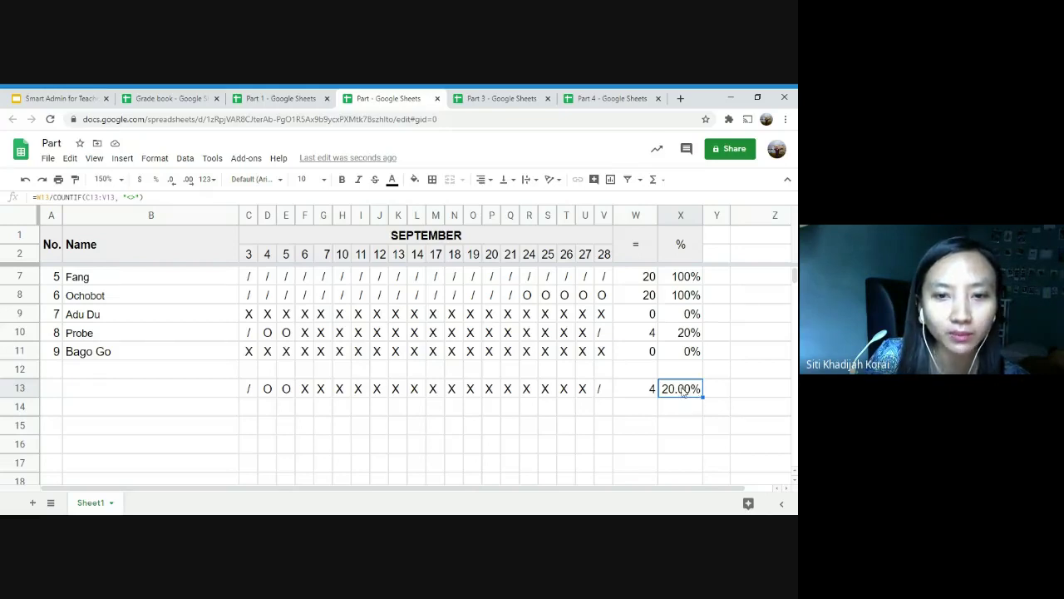
click(171, 180)
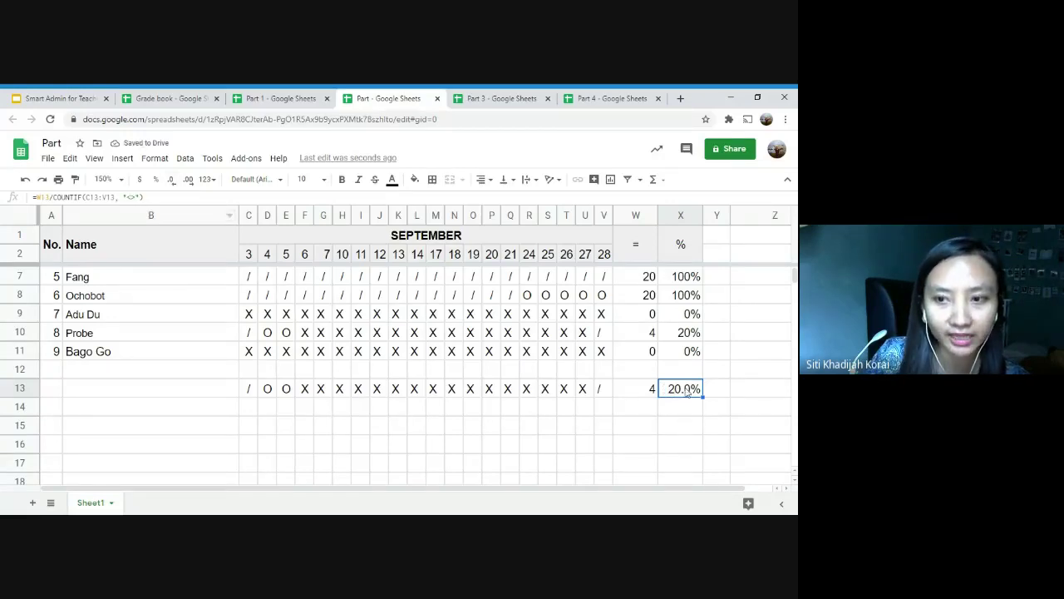
click(172, 180)
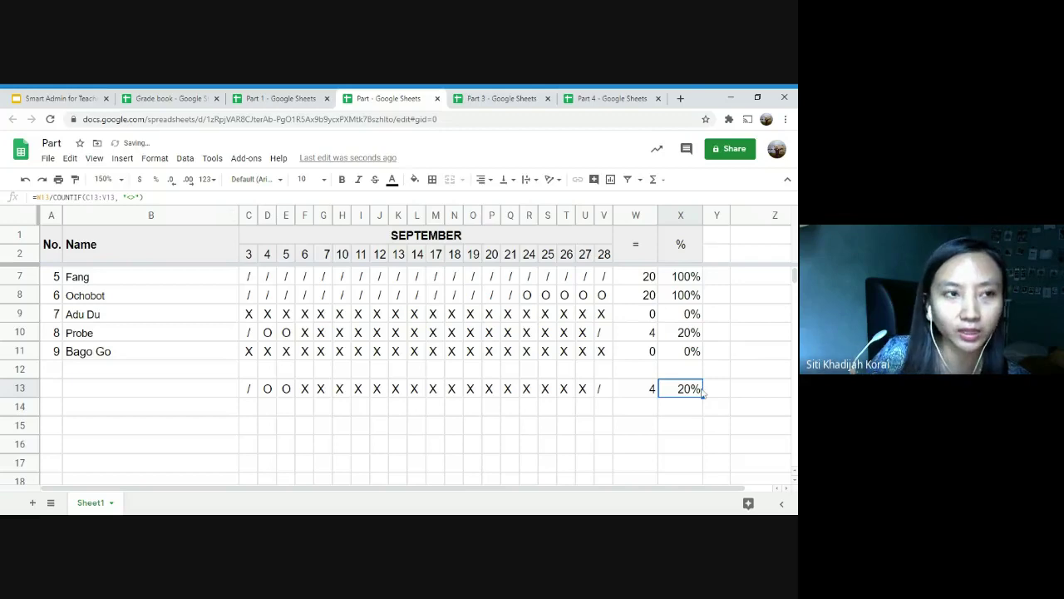
Step: Increase X13's percentage to two decimal places, and reduce it to none again
click(189, 181)
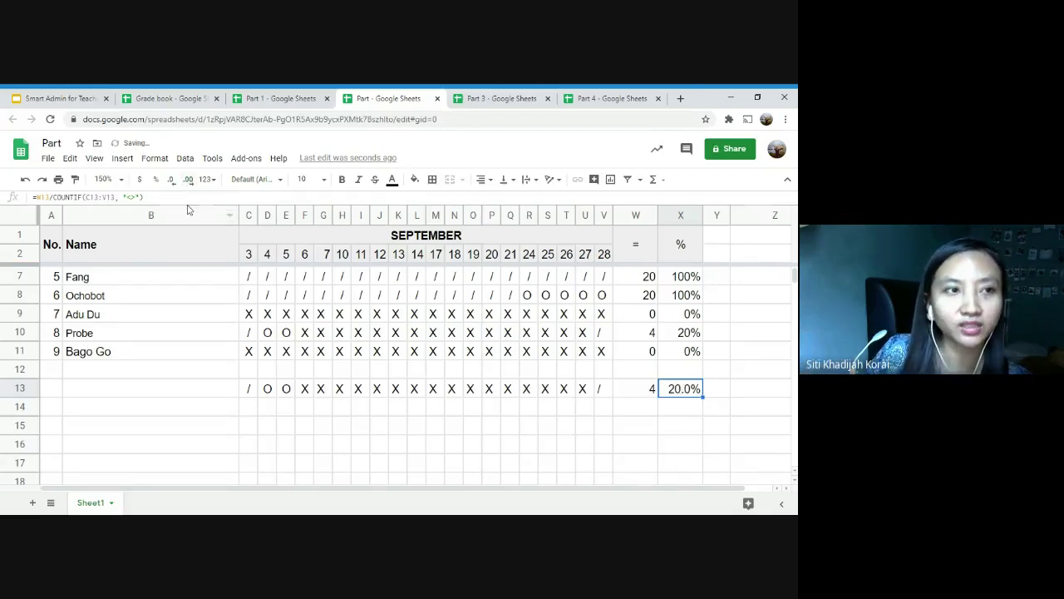
click(189, 181)
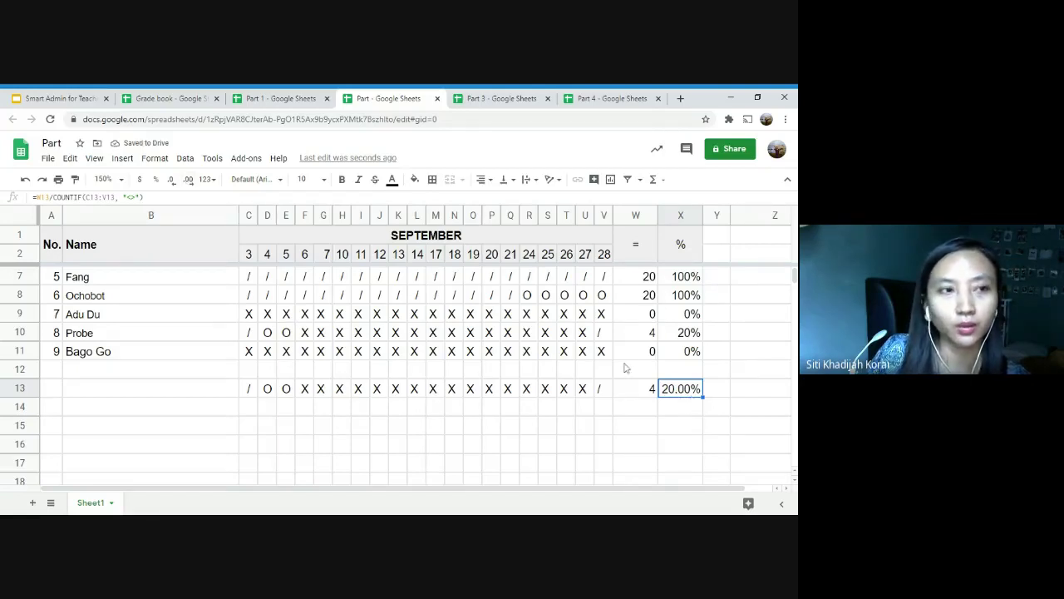
click(171, 181)
click(171, 181)
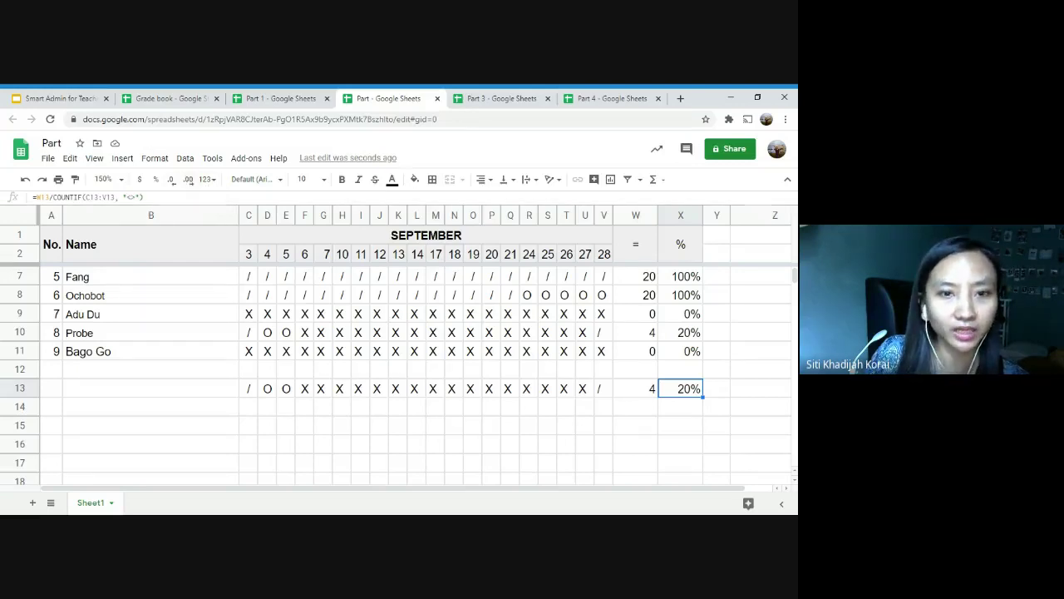
Step: Switch to the Google Slides deck, present it from the 'COUNTIF' Function slide and advance to the Insert Chart (A) slide
click(58, 98)
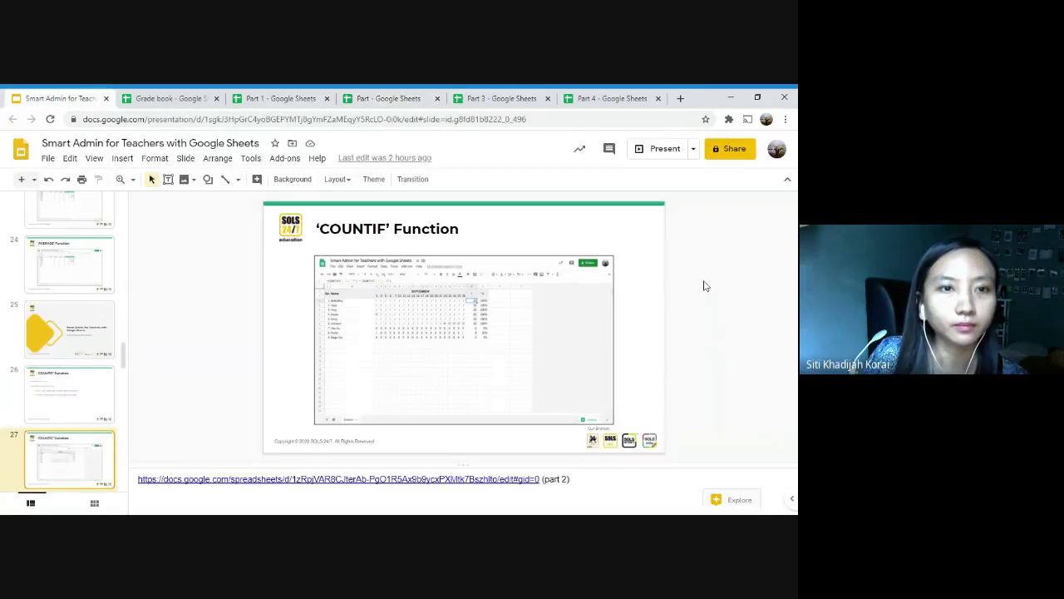
click(691, 152)
click(676, 177)
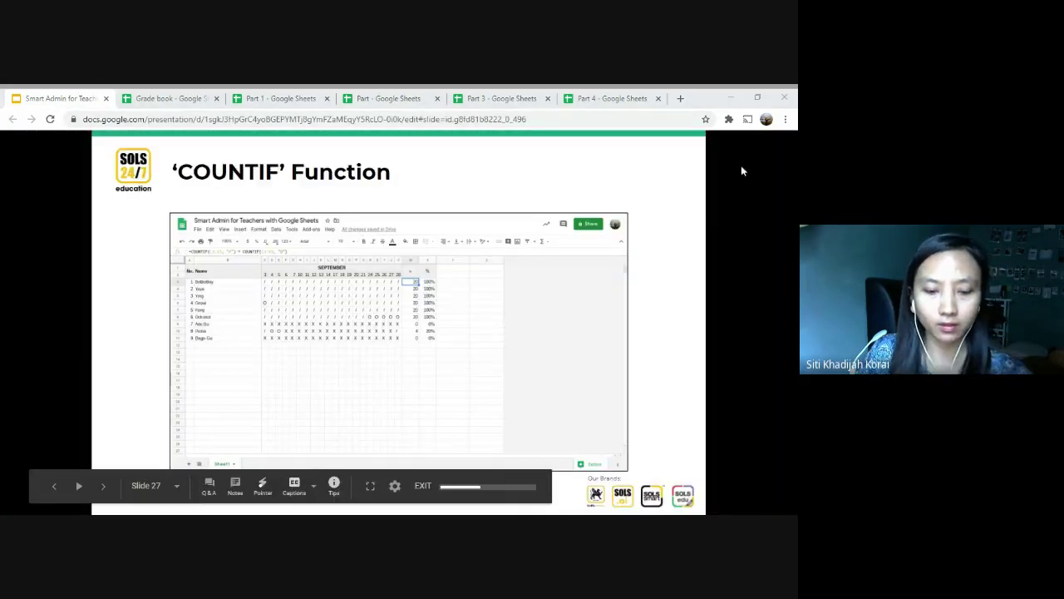
key(Right)
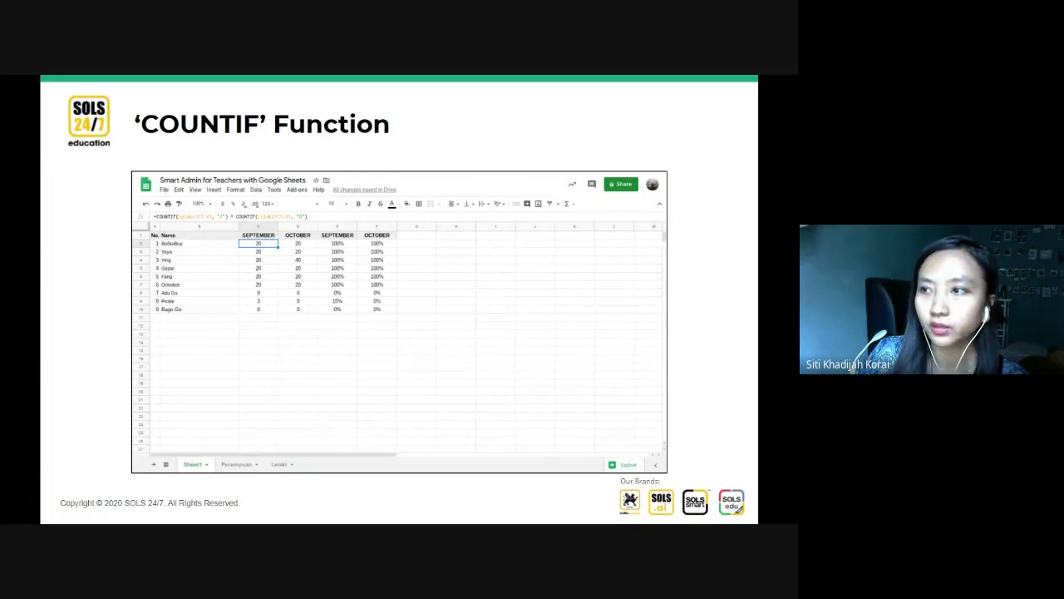
key(Right)
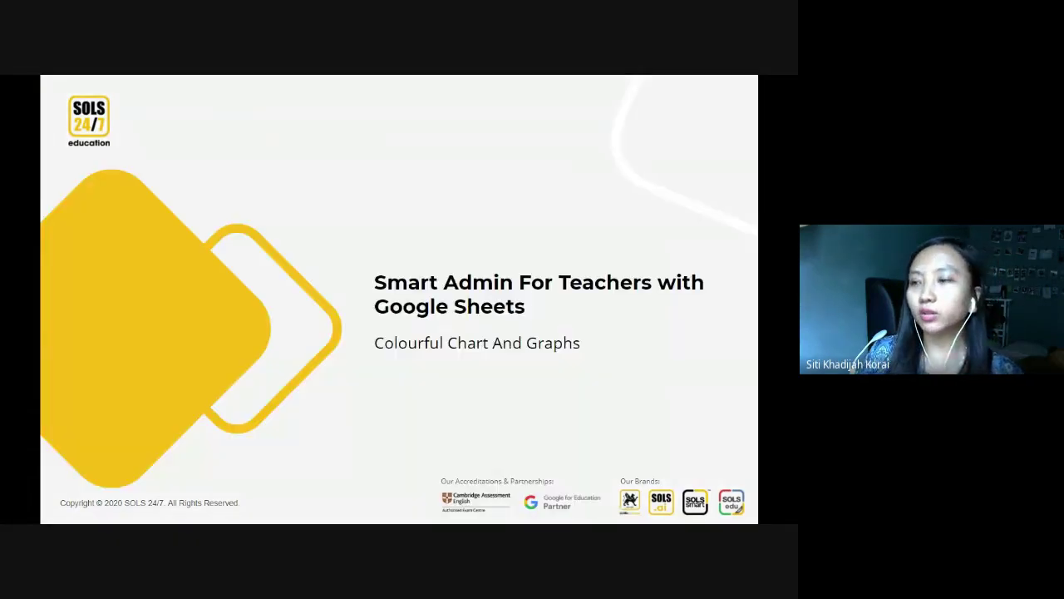
key(Right)
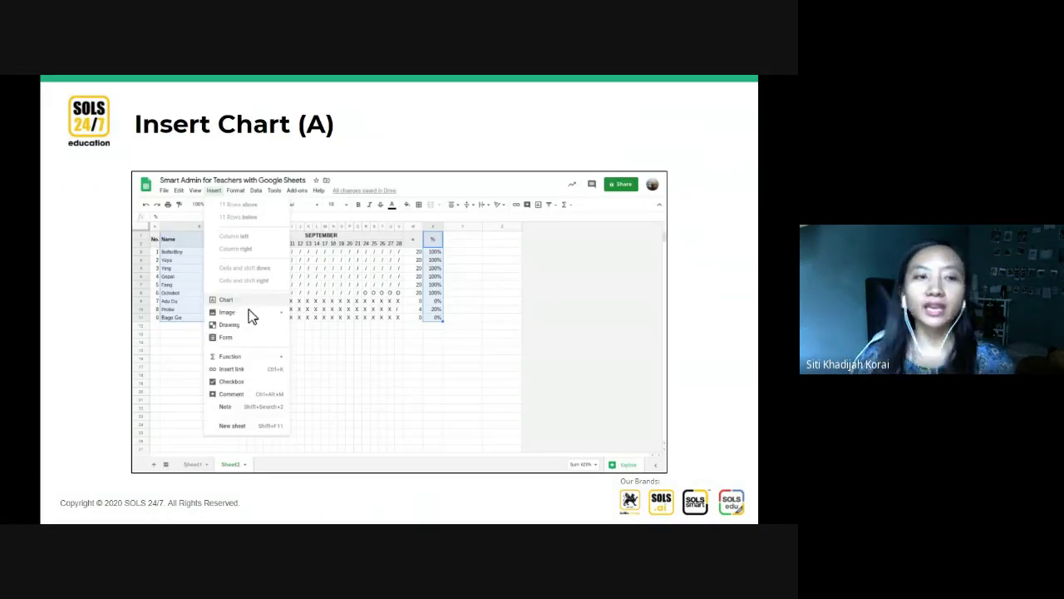